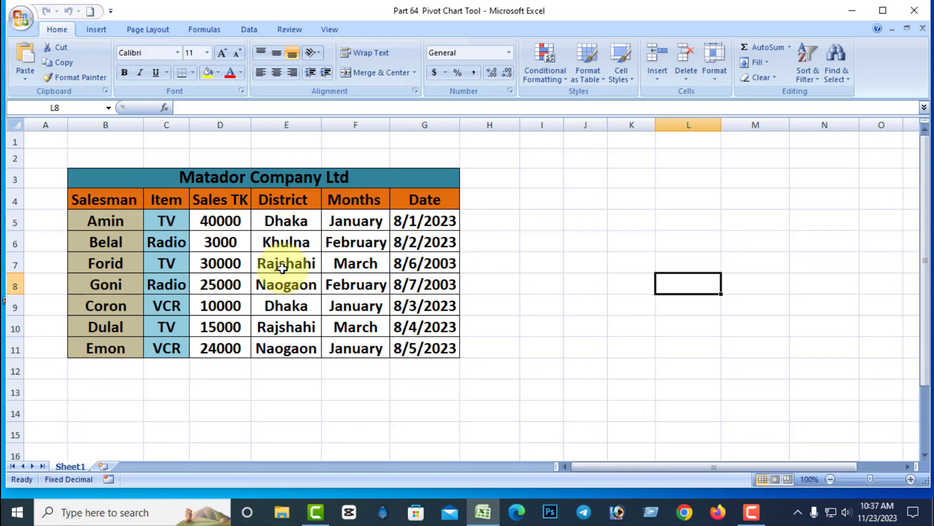
# Step: Create a PivotTable on a new worksheet from the Matador Company Ltd table, range Sheet1!$B$4:$G$11
pyautogui.click(277, 263)
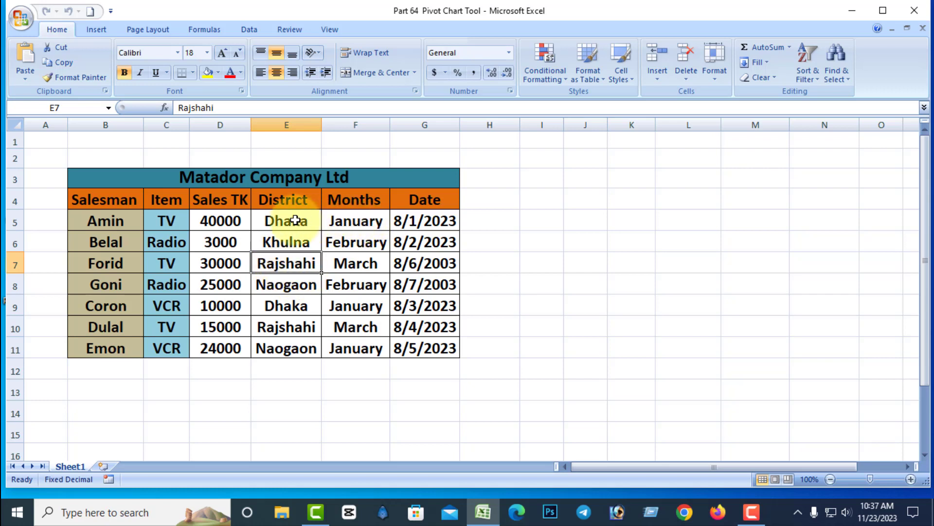
pyautogui.click(231, 266)
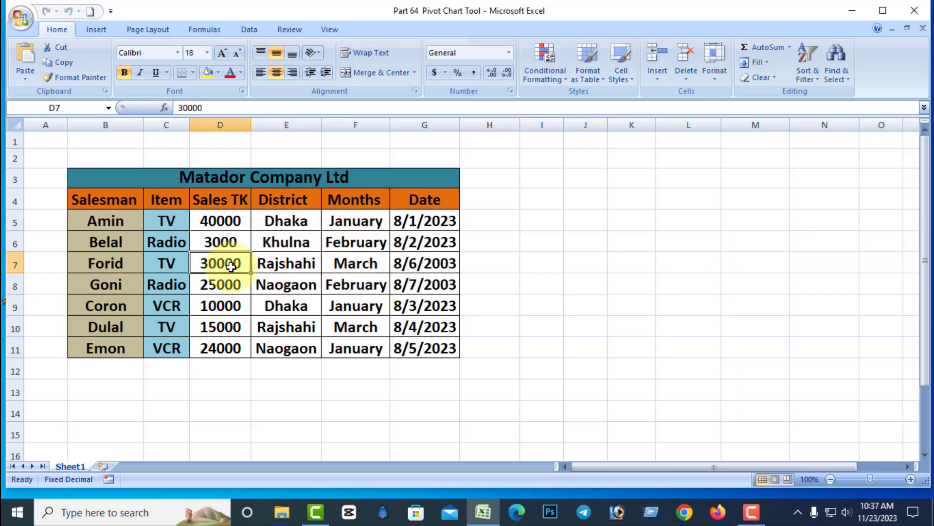
pyautogui.click(104, 30)
pyautogui.click(40, 75)
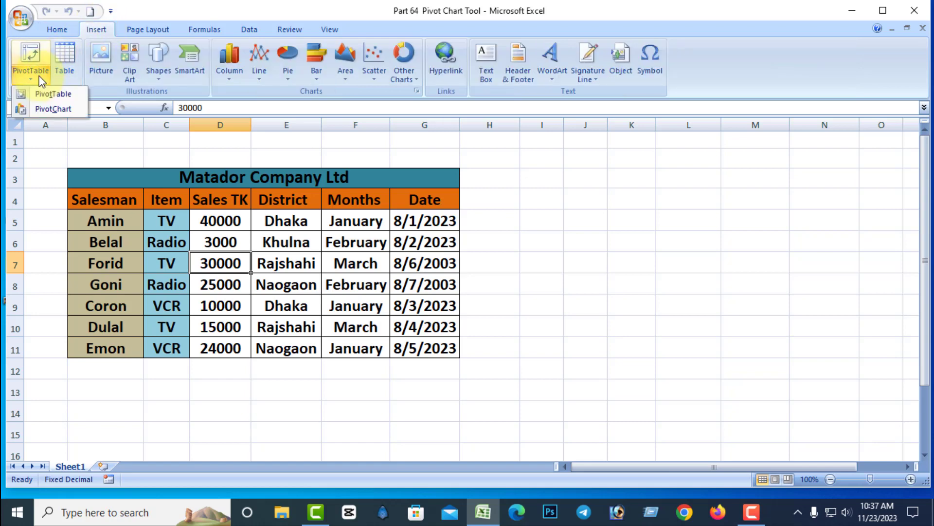
pyautogui.click(53, 94)
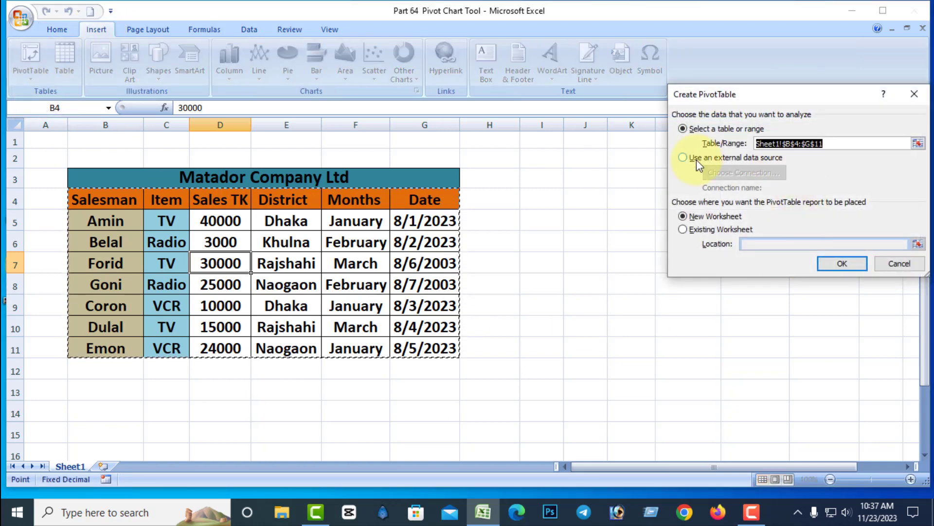
pyautogui.click(843, 263)
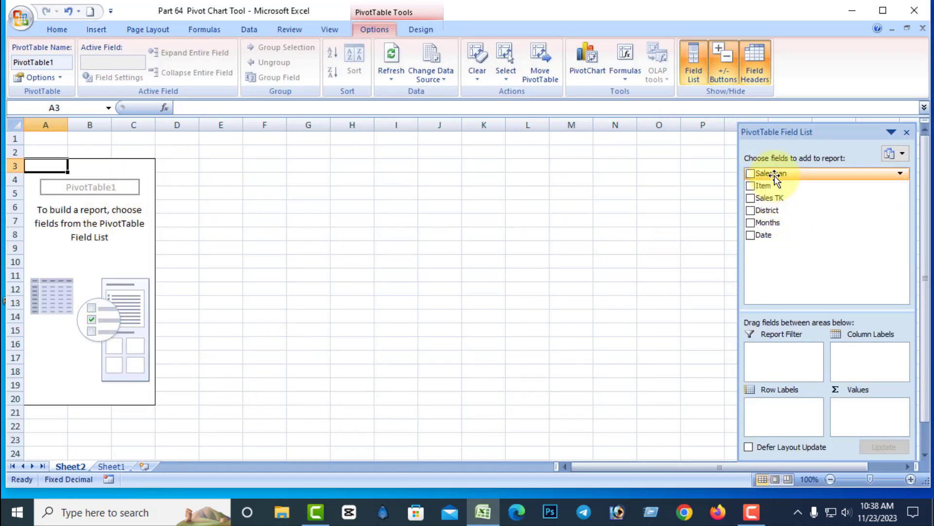
# Step: Lay out the PivotTable with Salesman as rows, Item and Months as columns, Sales TK as values and District as report filter
pyautogui.moveTo(774, 175); pyautogui.dragTo(774, 423)
pyautogui.moveTo(769, 185); pyautogui.dragTo(850, 349)
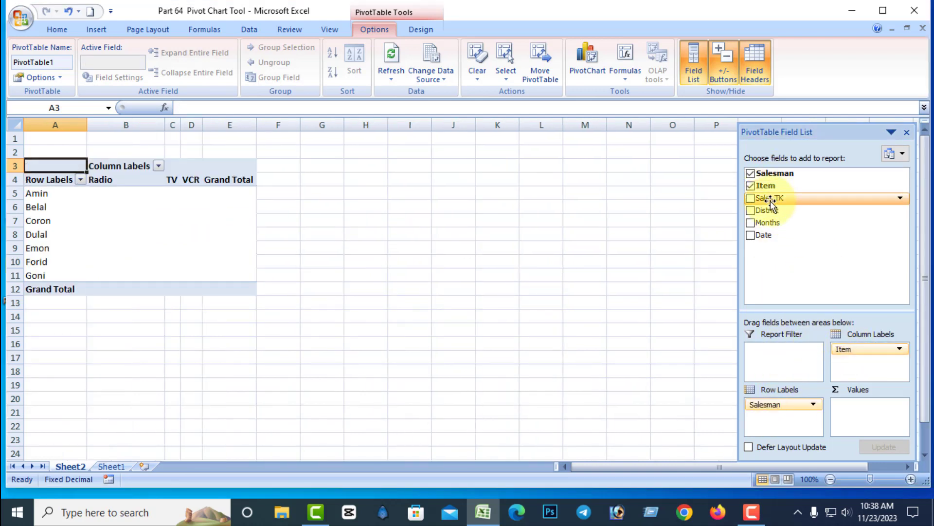
pyautogui.moveTo(769, 200); pyautogui.dragTo(849, 412)
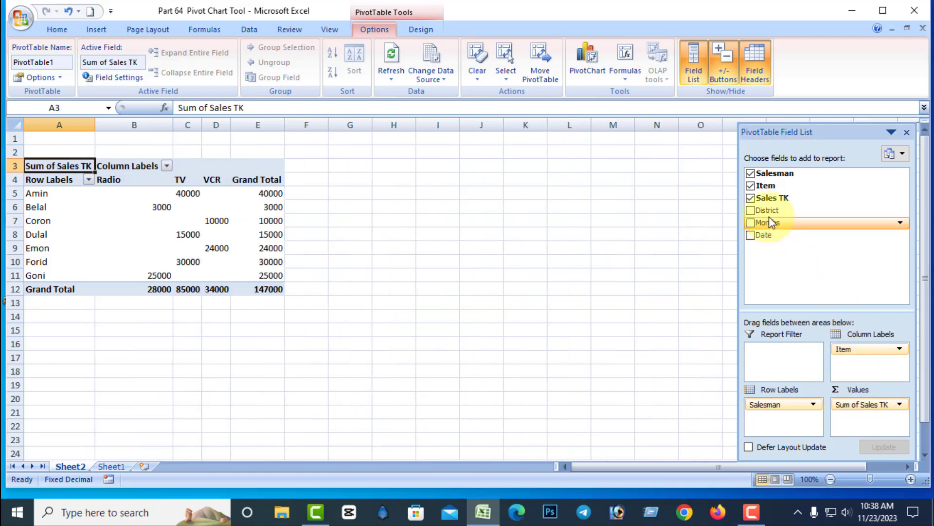
pyautogui.moveTo(767, 214); pyautogui.dragTo(769, 359)
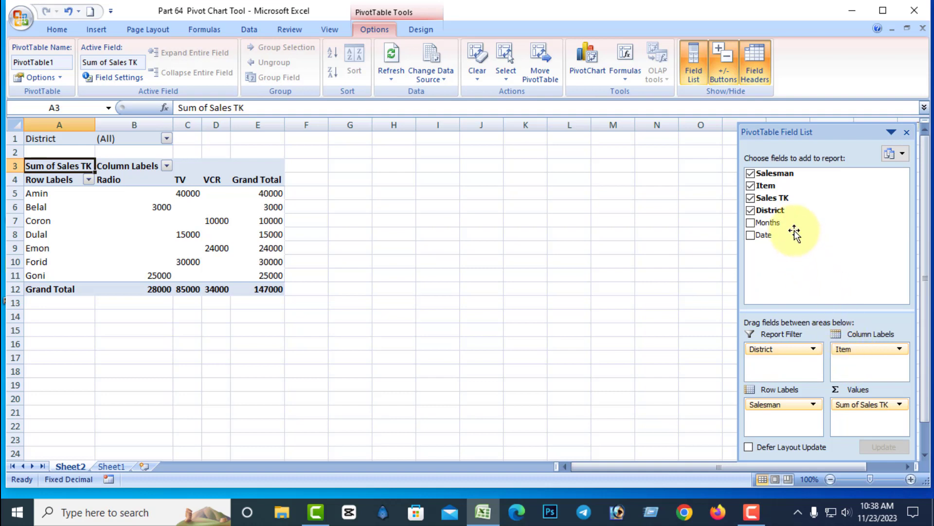
pyautogui.moveTo(794, 228); pyautogui.dragTo(853, 361)
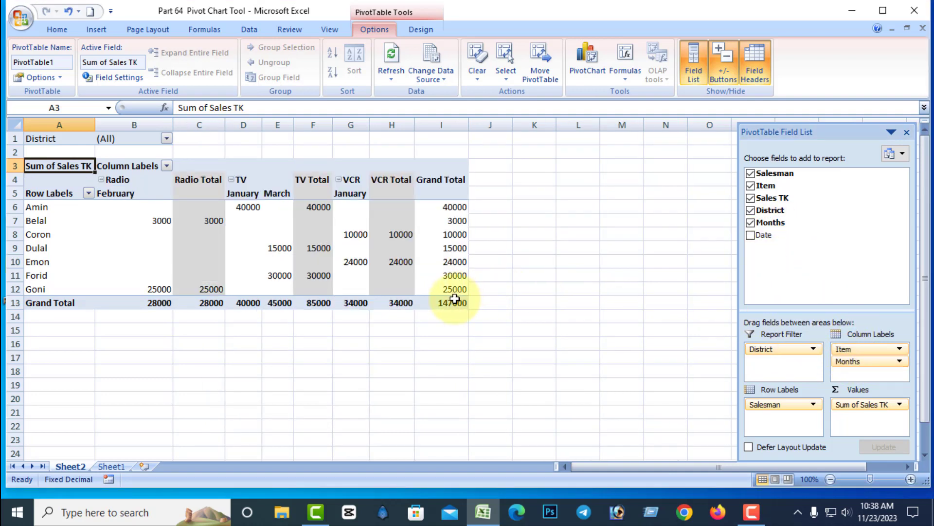
# Step: Apply all borders to the PivotTable range A3:I13
pyautogui.moveTo(454, 301); pyautogui.dragTo(60, 167)
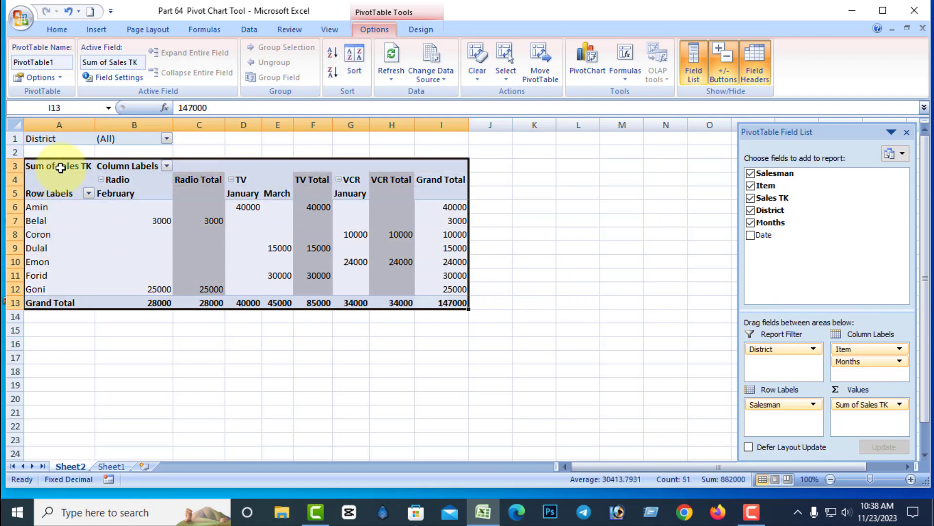
pyautogui.click(58, 29)
pyautogui.click(193, 72)
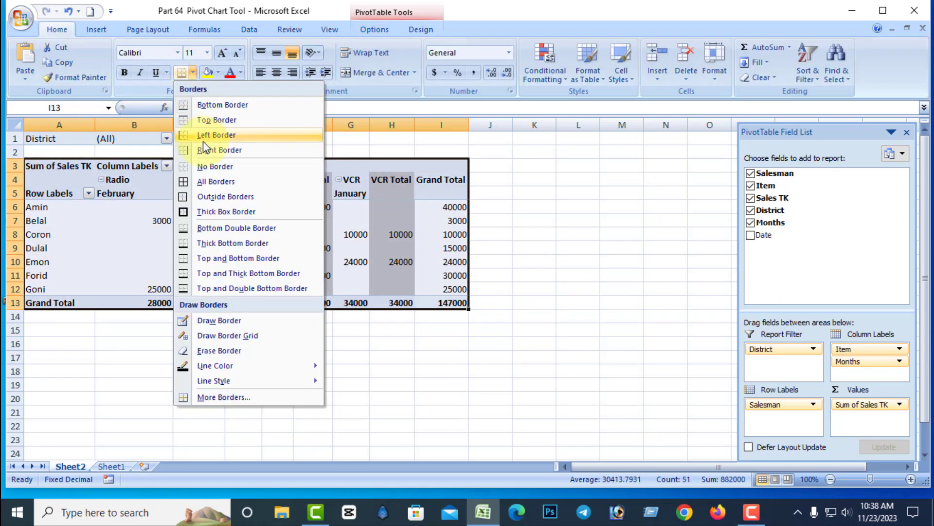
pyautogui.click(210, 181)
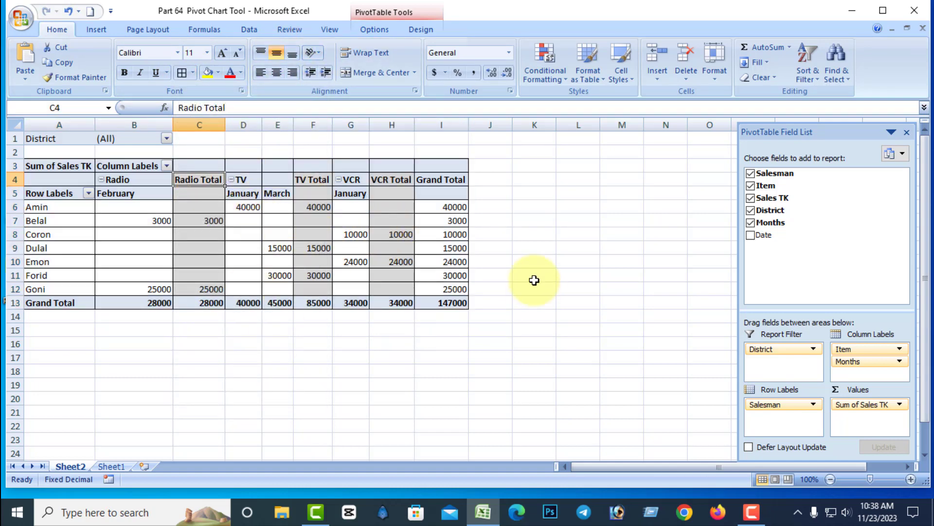
# Step: Insert a PivotChart from the PivotTable using the first Column chart type
pyautogui.click(305, 169)
pyautogui.click(380, 28)
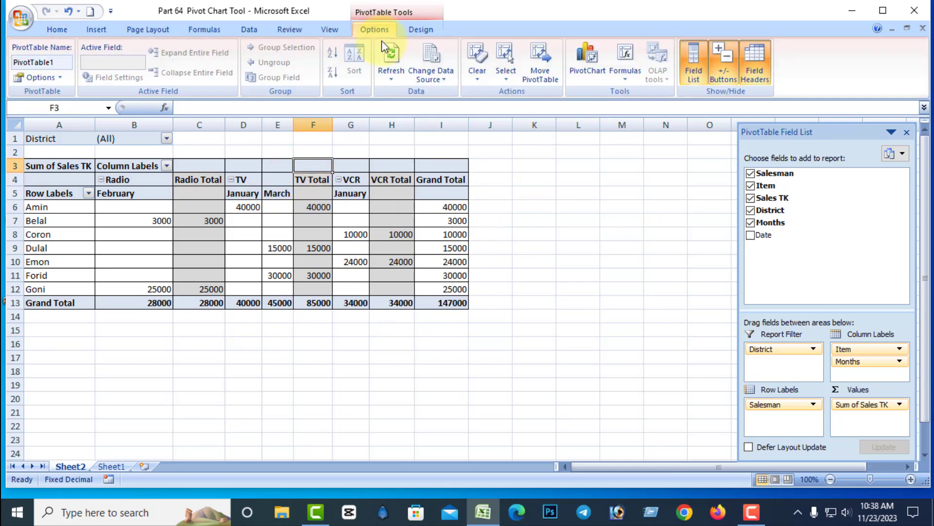
pyautogui.click(582, 66)
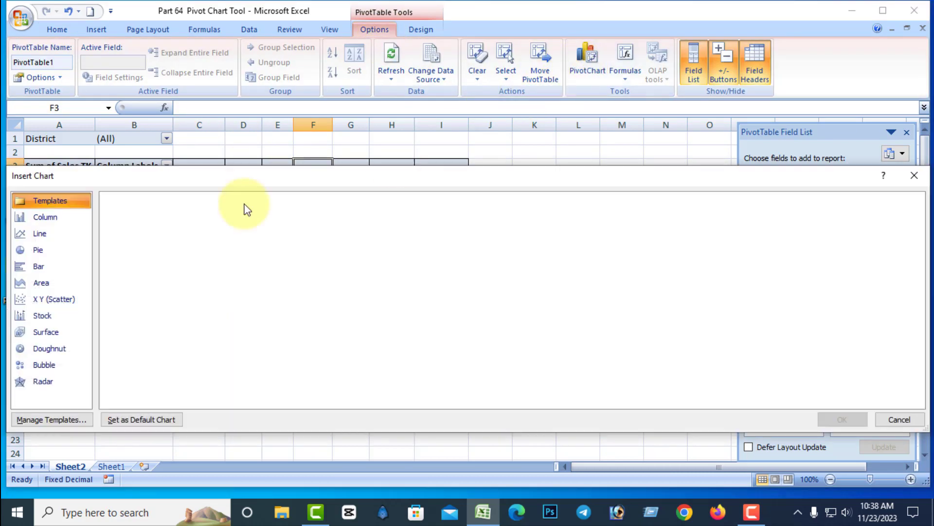
pyautogui.click(50, 219)
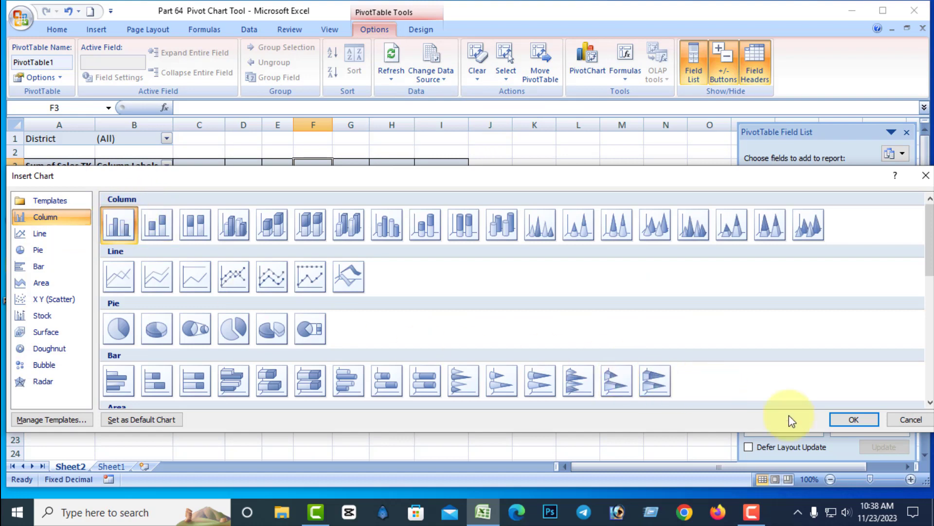
pyautogui.click(855, 419)
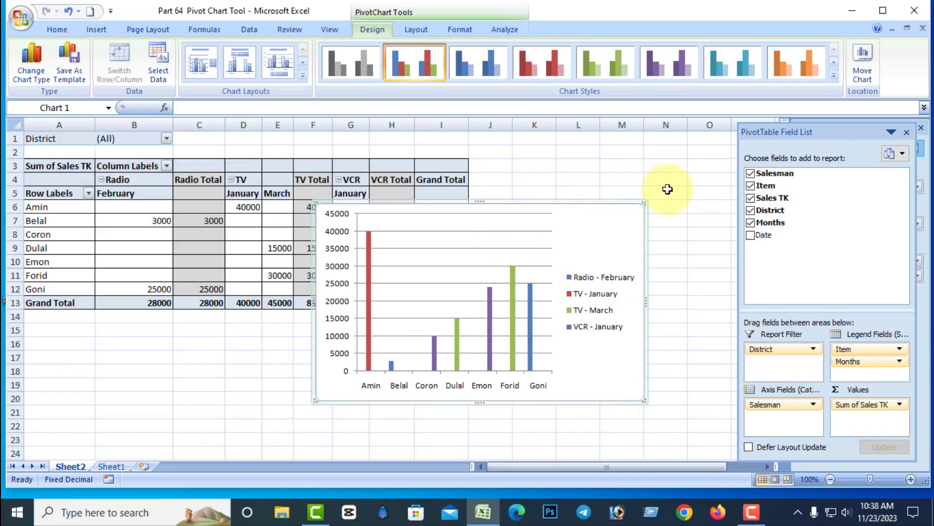
# Step: Close the PivotTable field list and PivotChart filter pane, and move the chart beside the PivotTable, starting at about column J
pyautogui.click(907, 133)
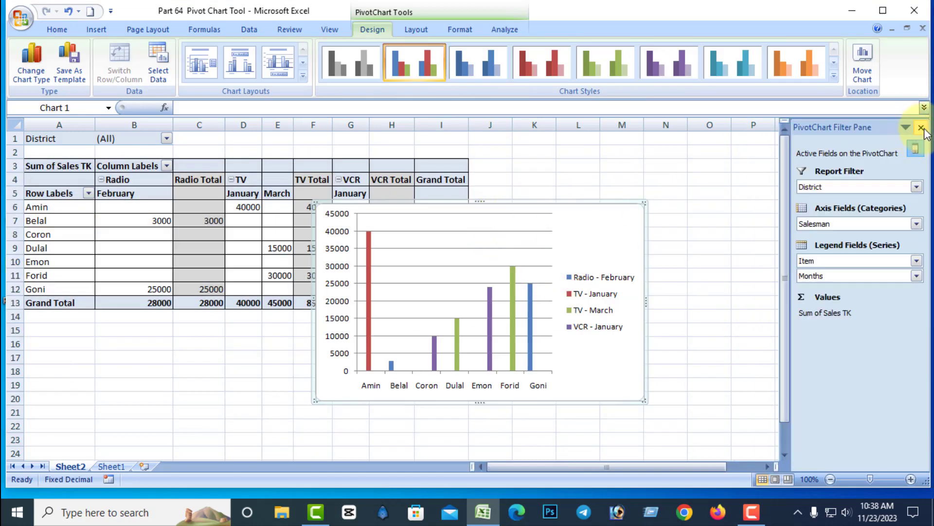
pyautogui.click(913, 127)
pyautogui.moveTo(519, 205); pyautogui.dragTo(682, 161)
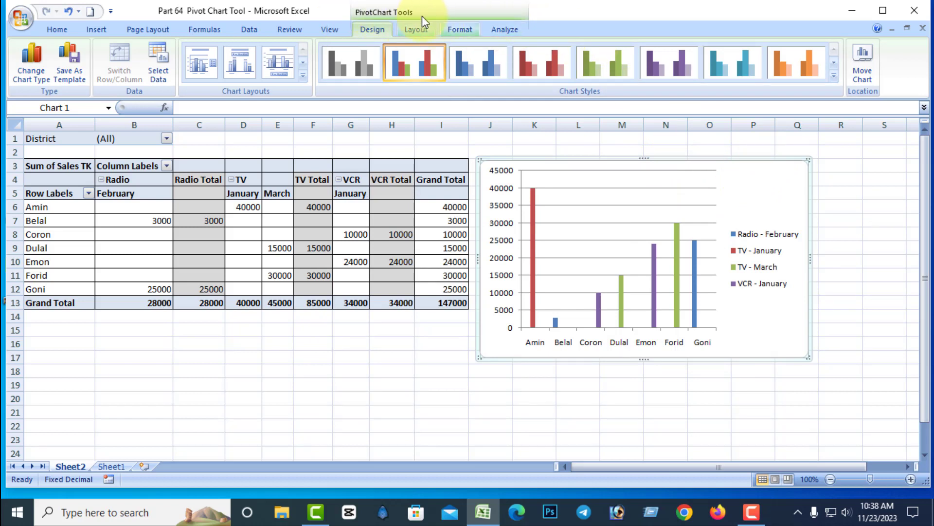
# Step: Rename the PivotTable's active value field to "Sum of TK"
pyautogui.click(513, 30)
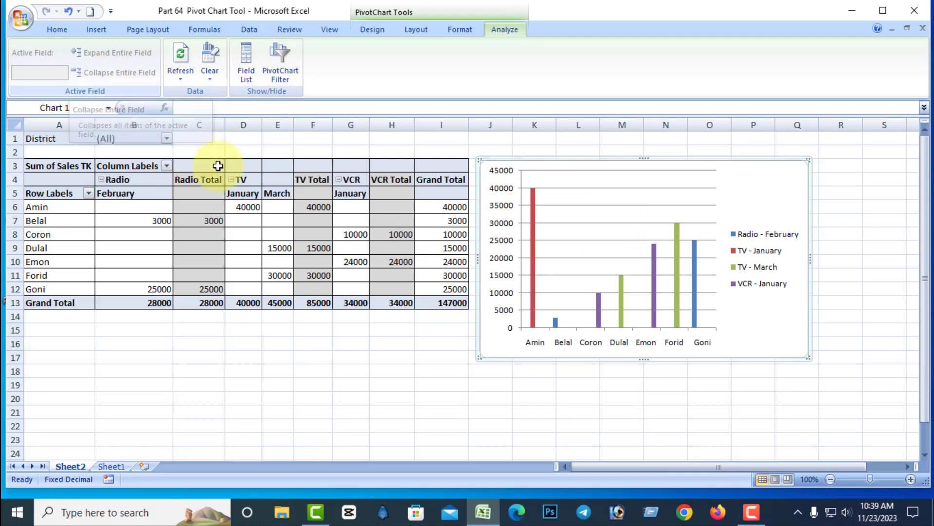
pyautogui.click(275, 169)
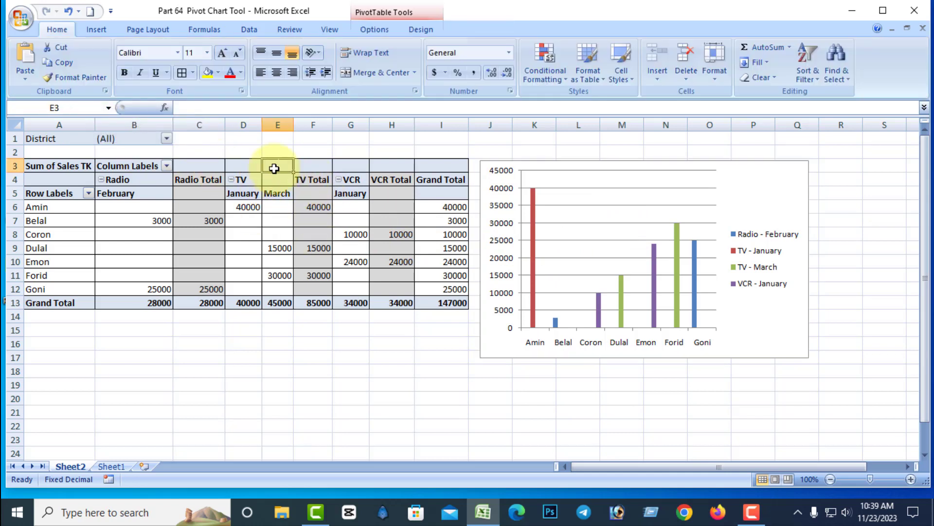
pyautogui.click(372, 29)
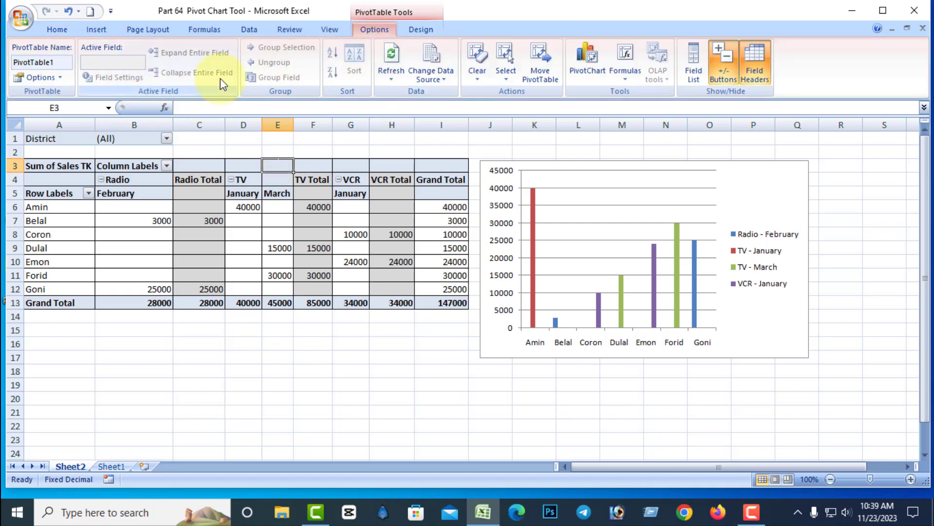
pyautogui.click(246, 235)
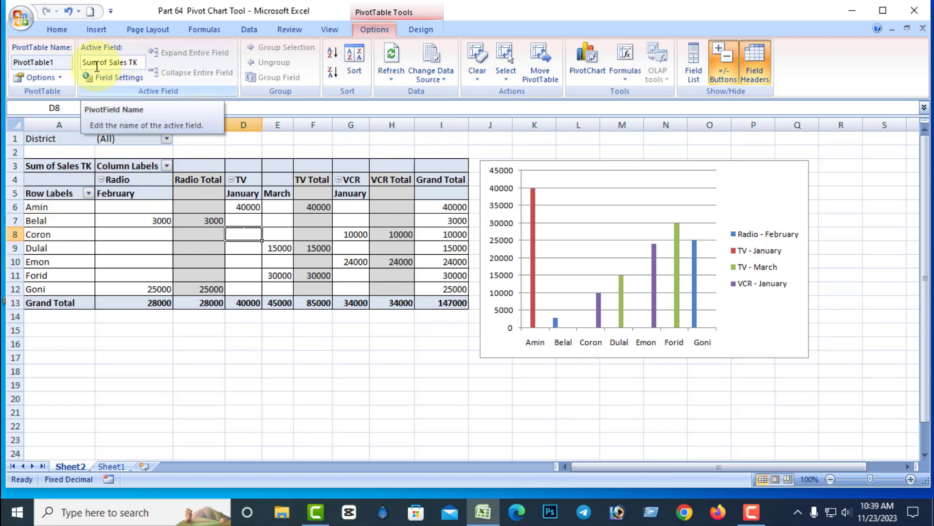
pyautogui.click(128, 62)
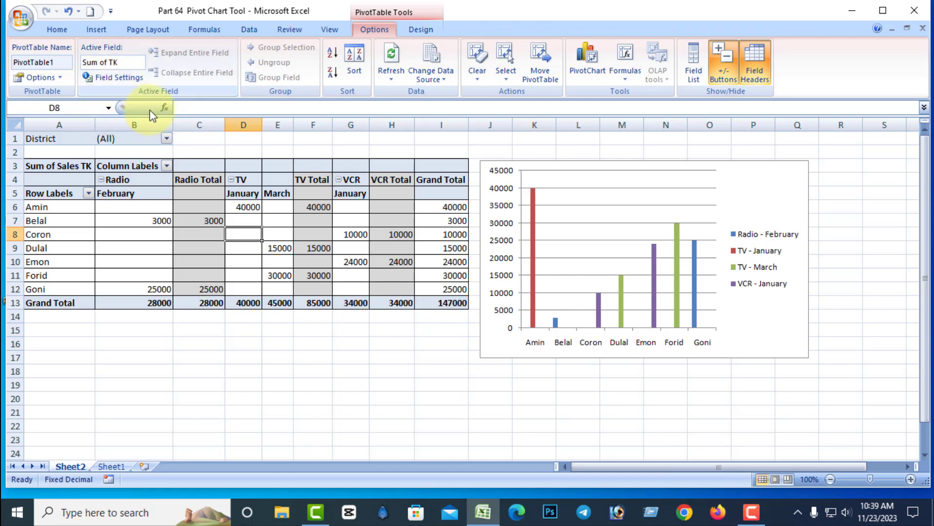
pyautogui.click(647, 205)
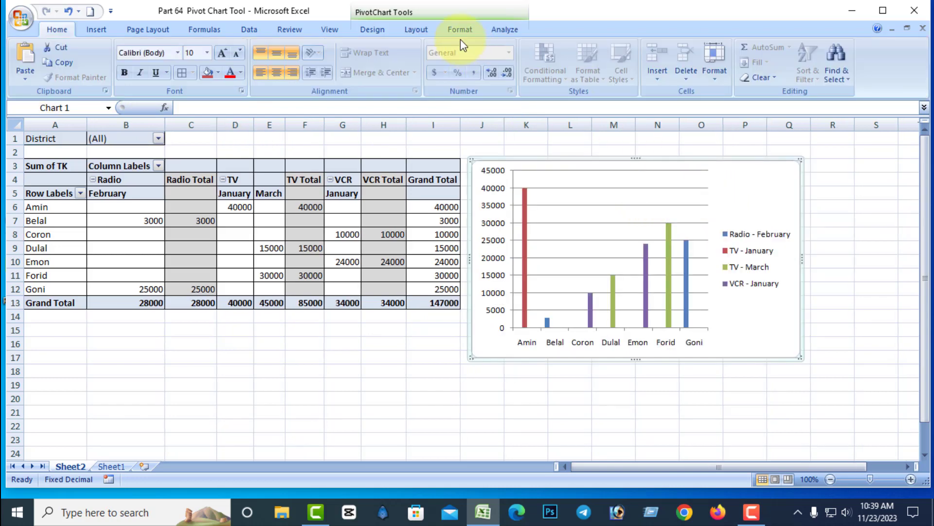
# Step: Refresh the PivotChart's data
pyautogui.click(505, 30)
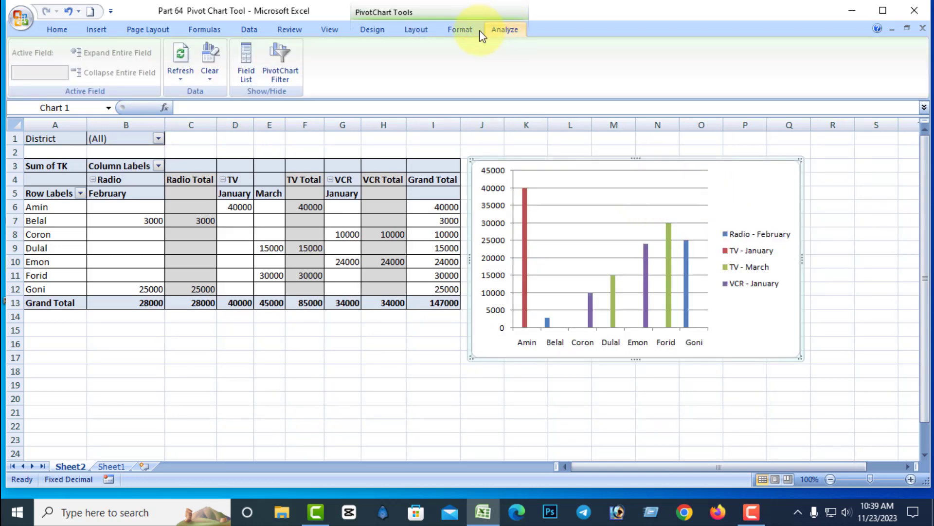
pyautogui.click(182, 84)
pyautogui.click(203, 92)
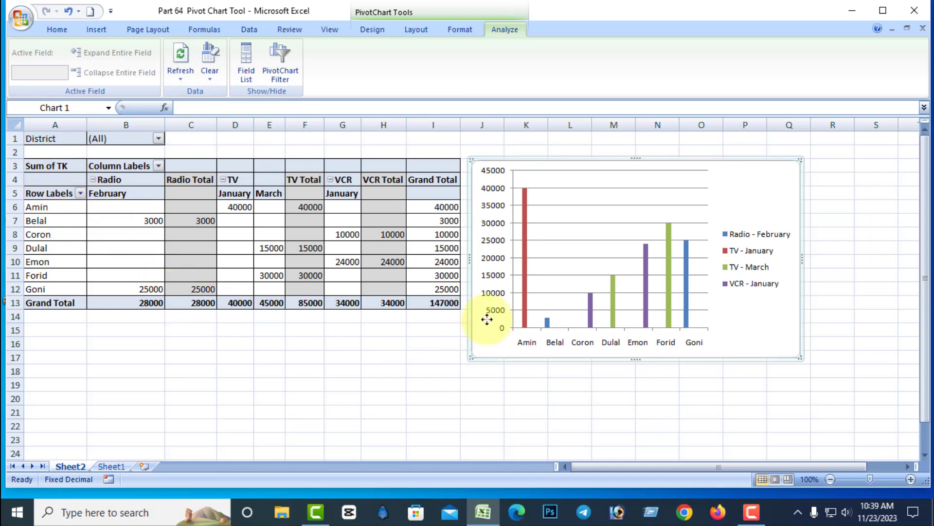
# Step: Show the PivotChart's field list to check the name of the value field, and close the list again
pyautogui.click(273, 230)
pyautogui.click(758, 194)
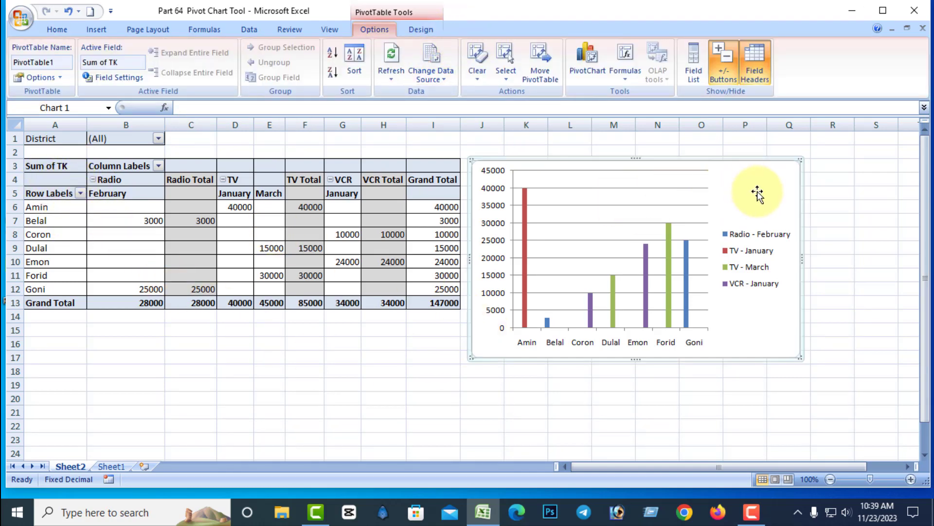
pyautogui.click(514, 30)
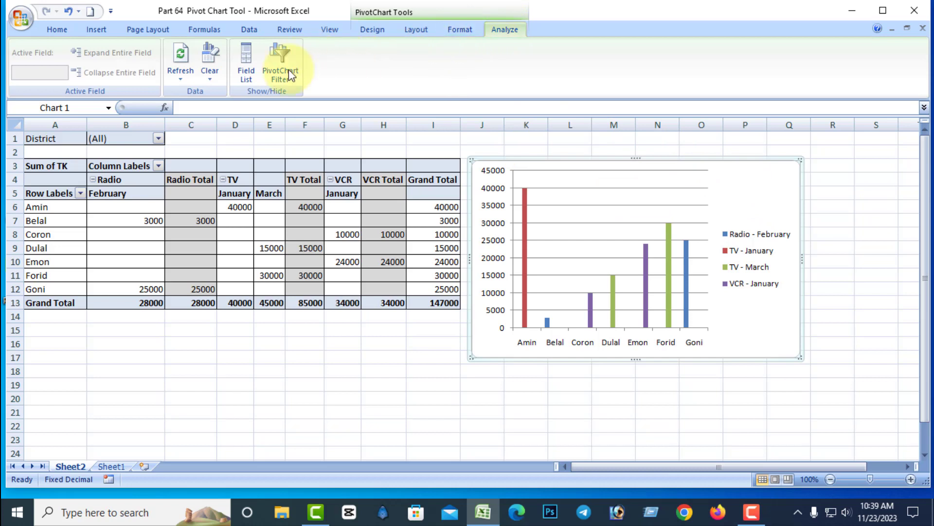
pyautogui.click(247, 73)
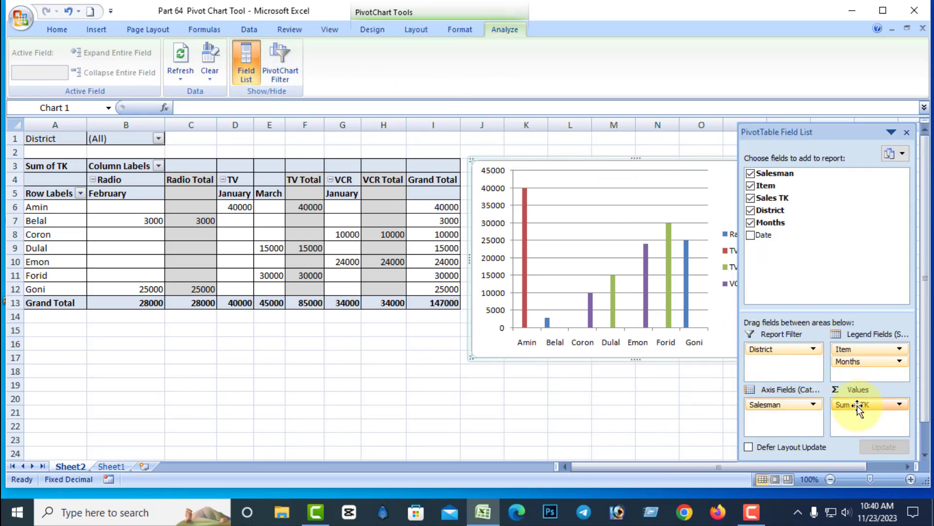
pyautogui.click(906, 133)
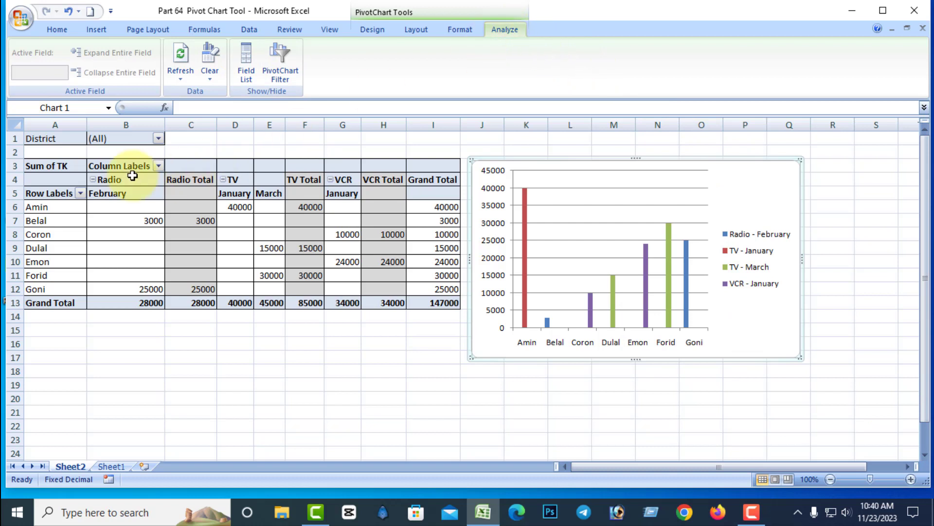
# Step: Change the value field's name to "Sum of Sales TK" in the PivotTable
pyautogui.click(228, 235)
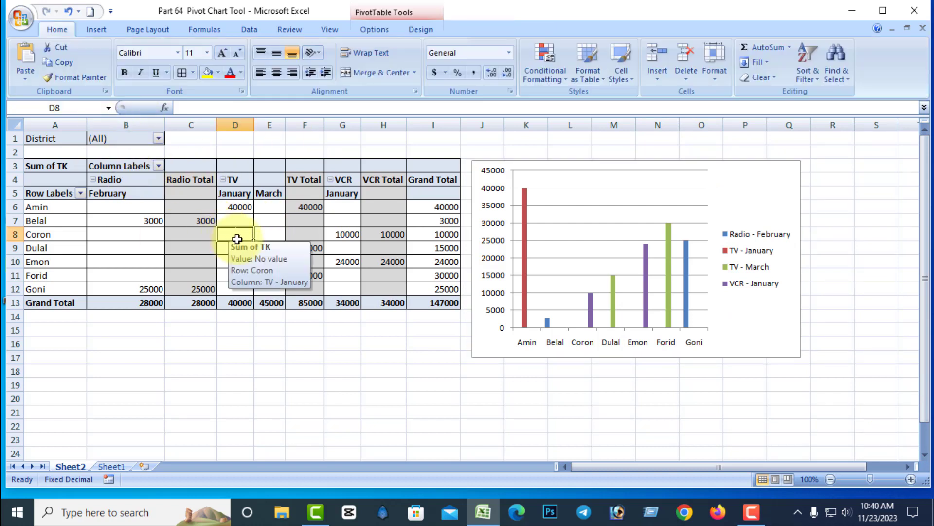
pyautogui.click(369, 30)
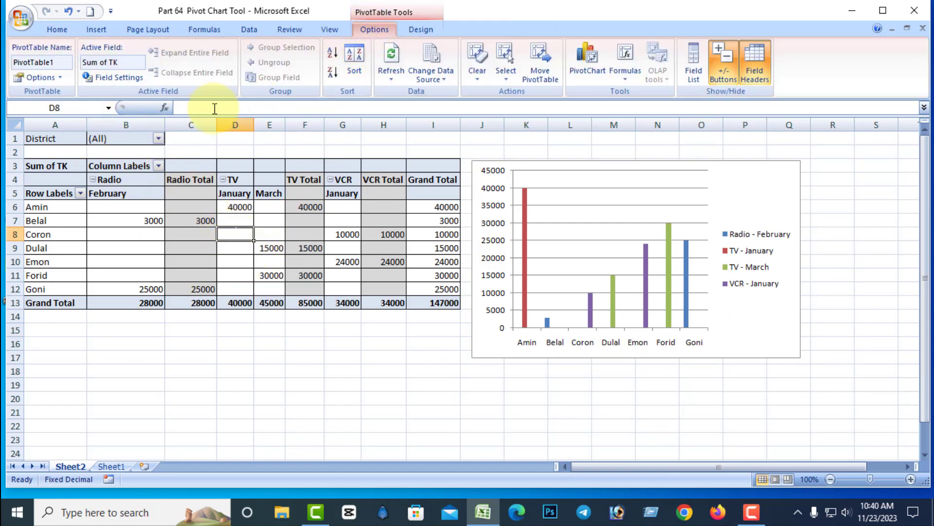
pyautogui.click(110, 62)
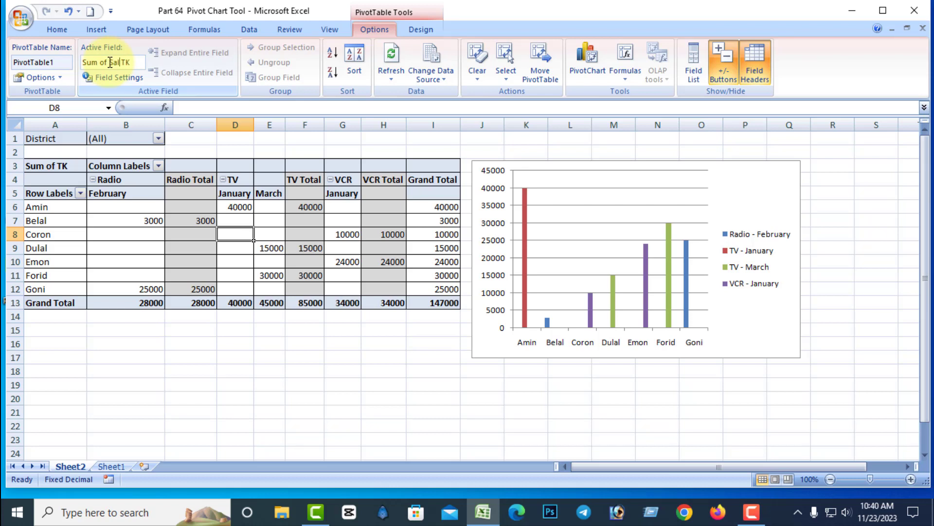
pyautogui.write('Sales')
pyautogui.click(730, 205)
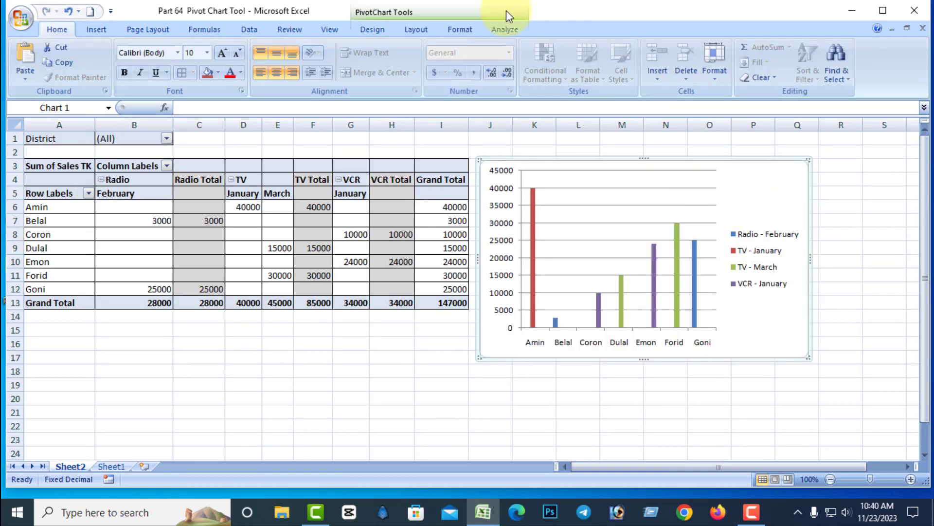
# Step: Refresh the PivotChart's data
pyautogui.click(504, 31)
pyautogui.click(183, 77)
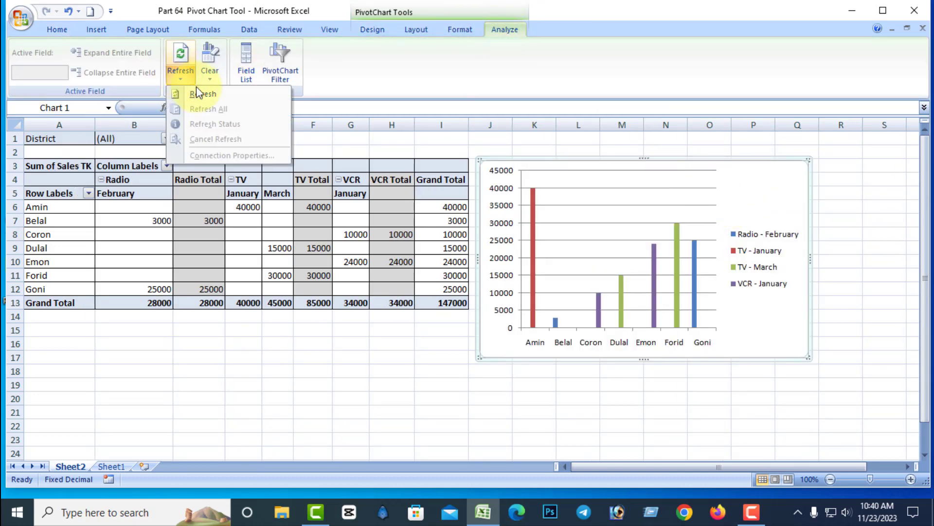
pyautogui.click(204, 95)
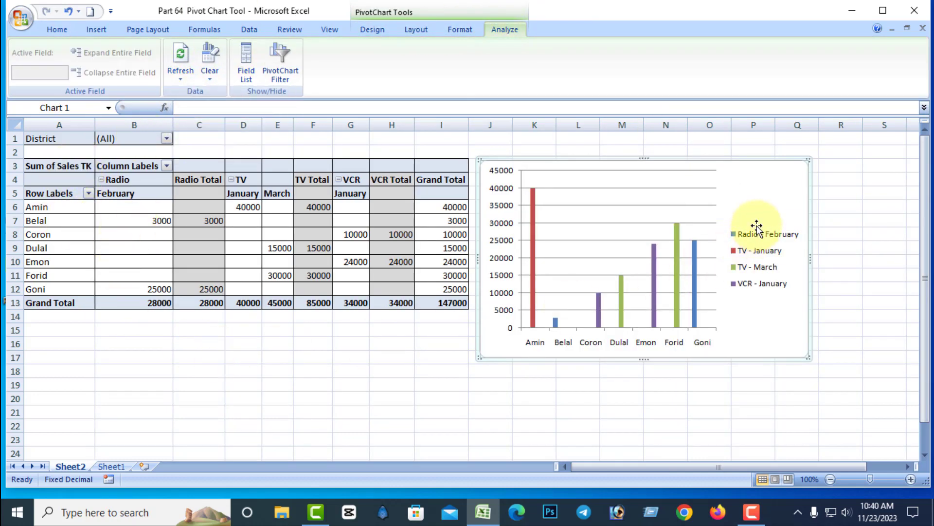
# Step: Summarize the PivotTable's Sales TK value field by Count
pyautogui.click(235, 243)
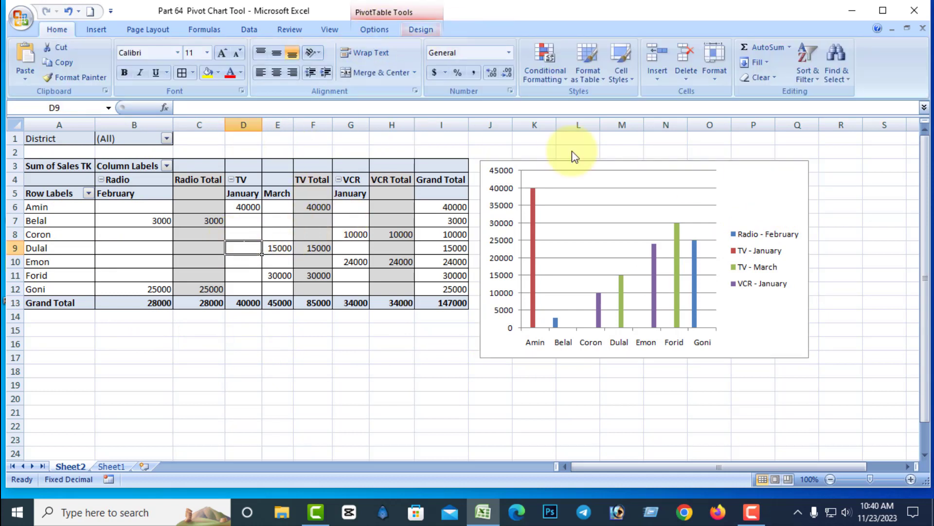
pyautogui.click(372, 29)
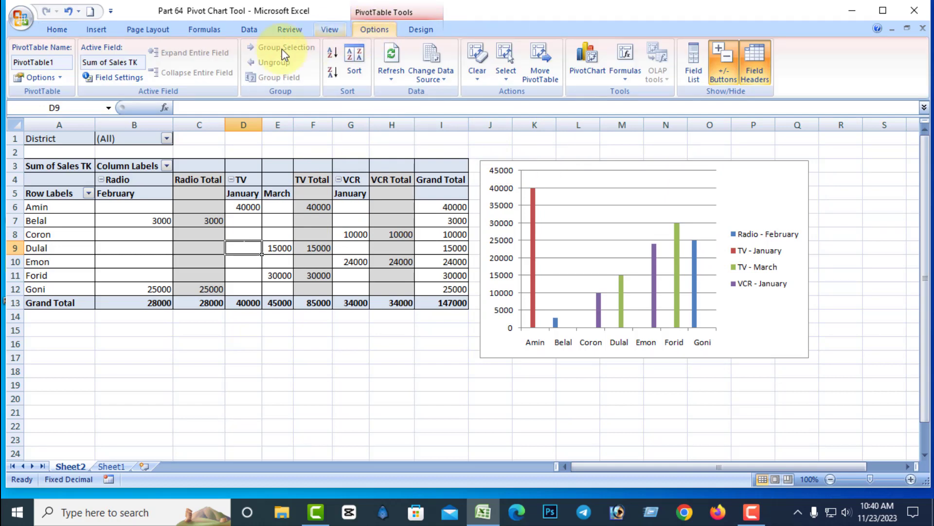
pyautogui.click(122, 76)
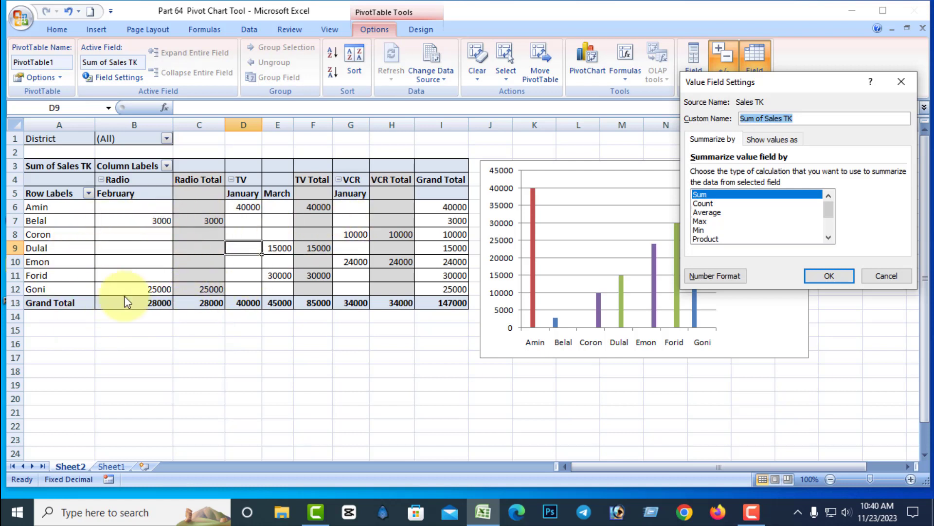
pyautogui.click(704, 204)
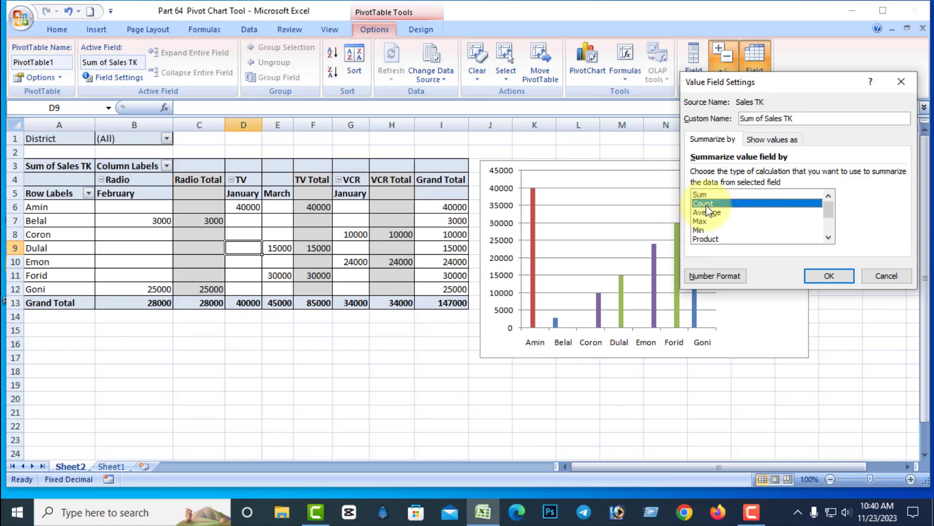
pyautogui.click(828, 276)
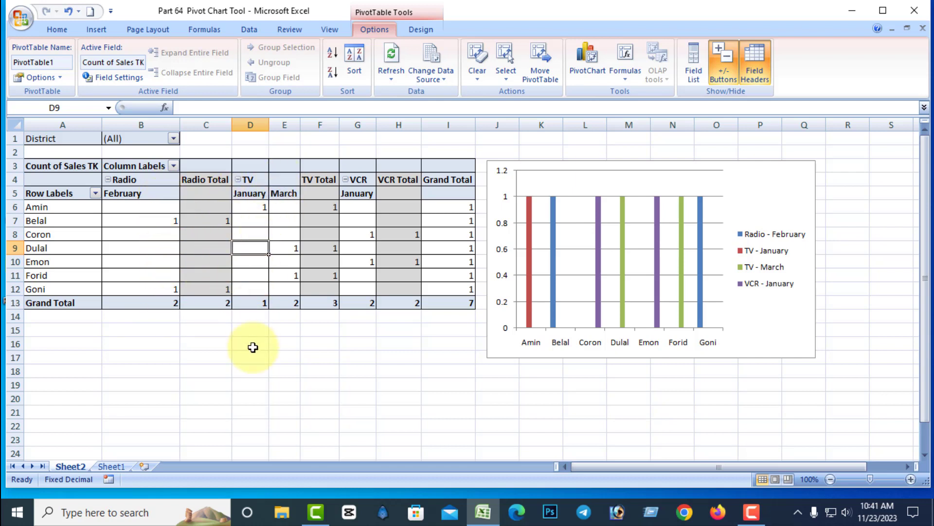
# Step: Switch the summary calculation of the Sales TK value field to Average
pyautogui.click(117, 78)
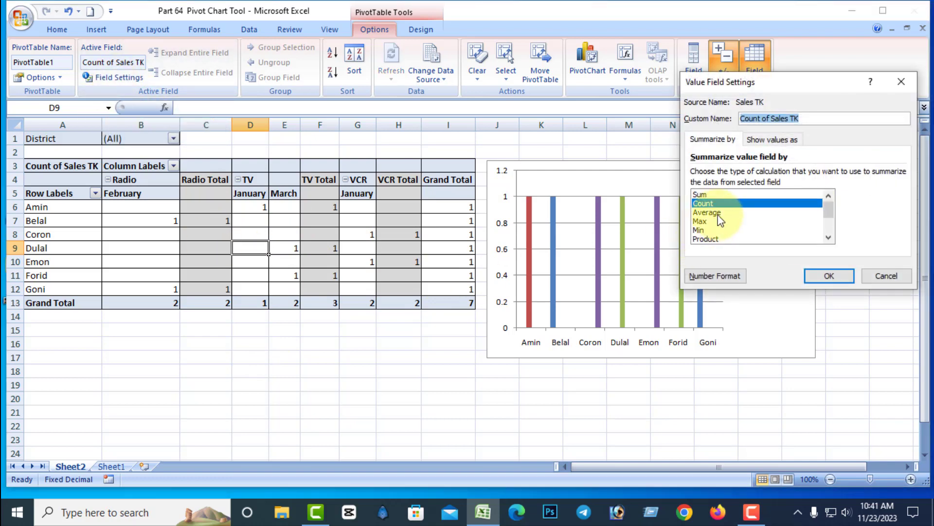
pyautogui.click(707, 212)
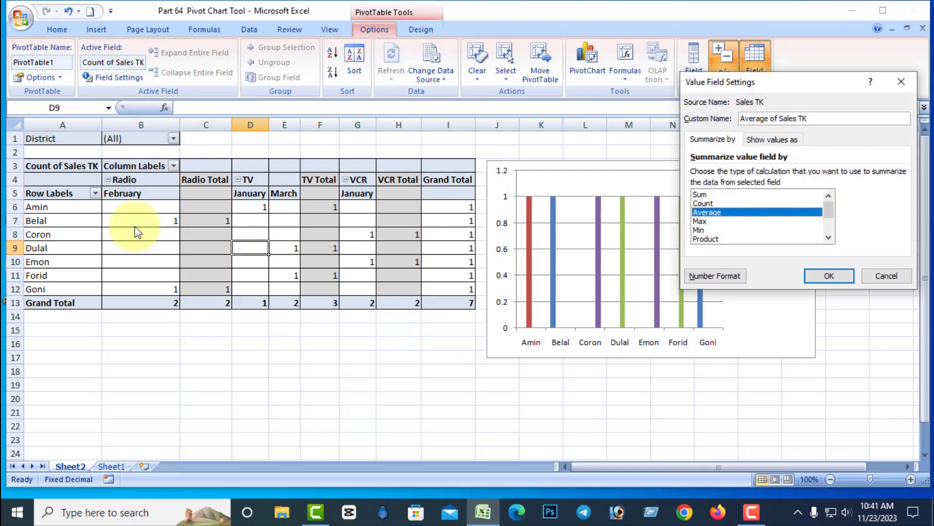
pyautogui.click(829, 276)
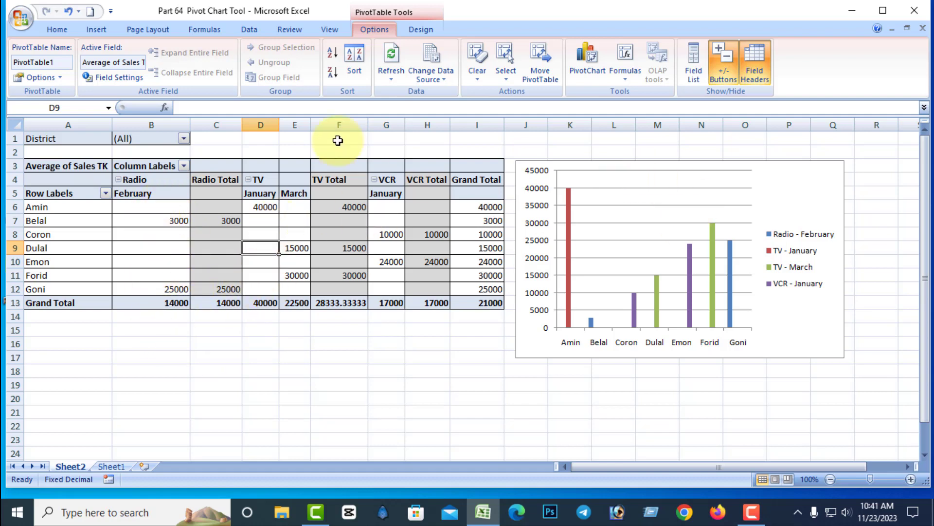
# Step: Set the Sales TK value field to be summarized by Max
pyautogui.click(115, 76)
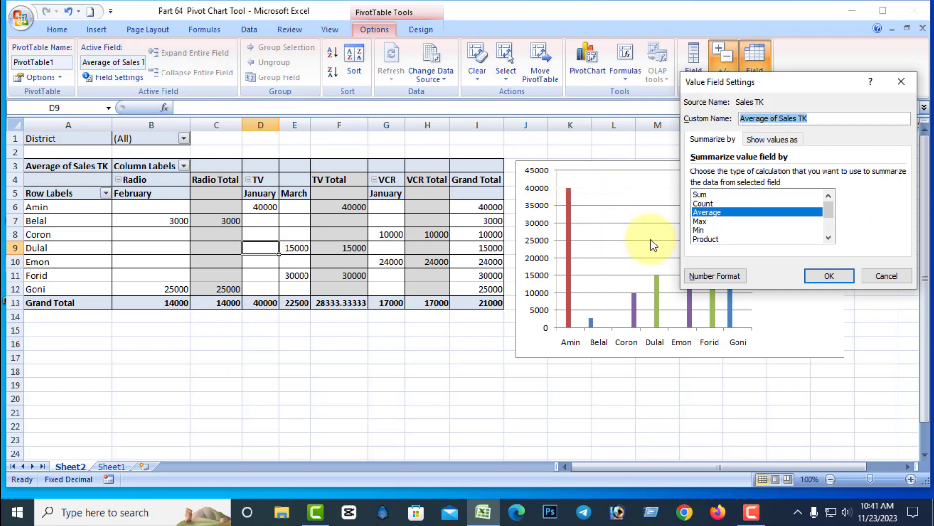
pyautogui.click(701, 221)
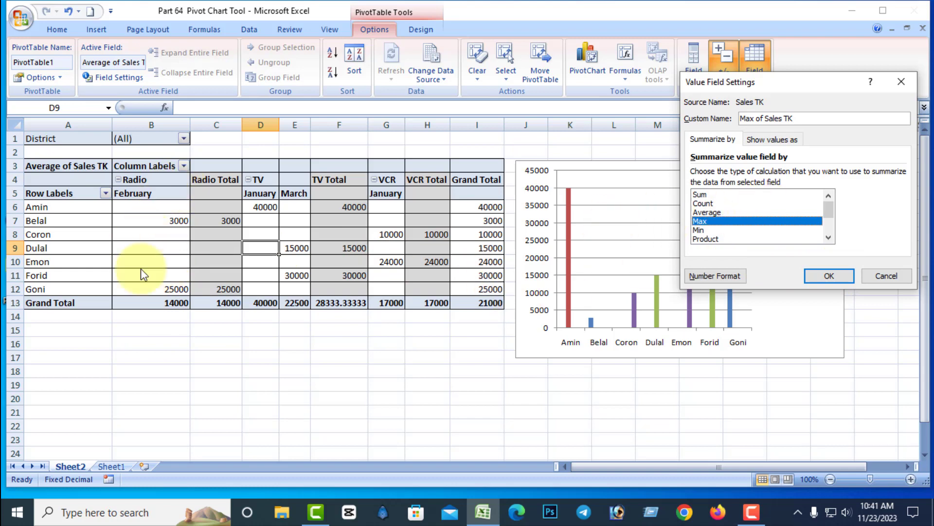
pyautogui.click(830, 275)
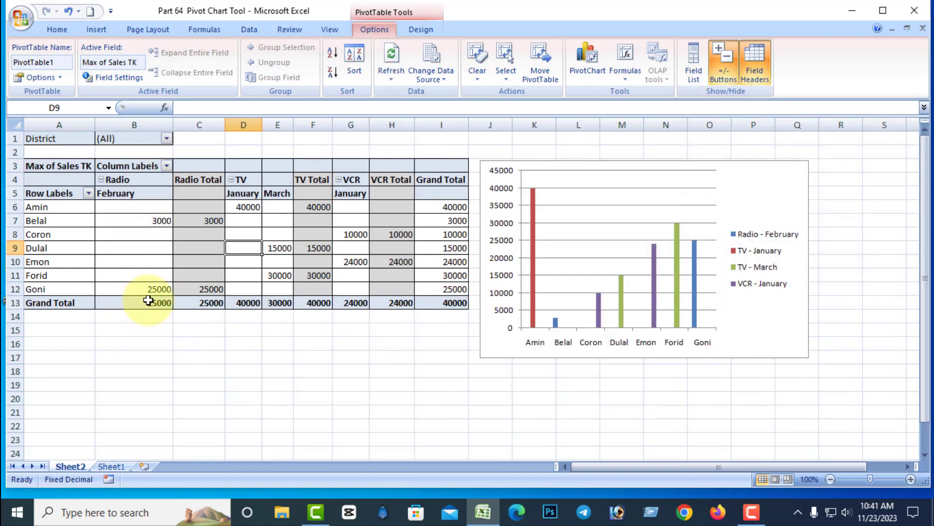
# Step: Change the summary function of the Sales TK value field to Min
pyautogui.click(113, 77)
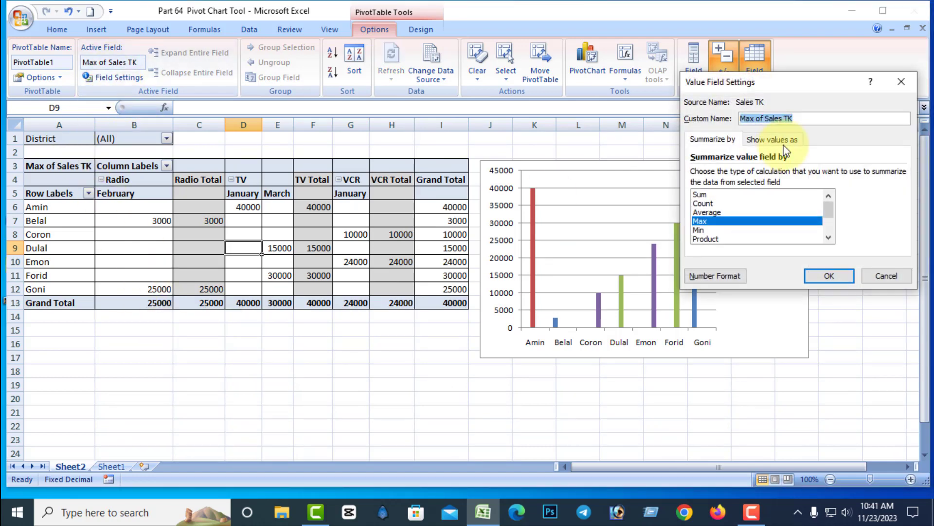
pyautogui.click(705, 230)
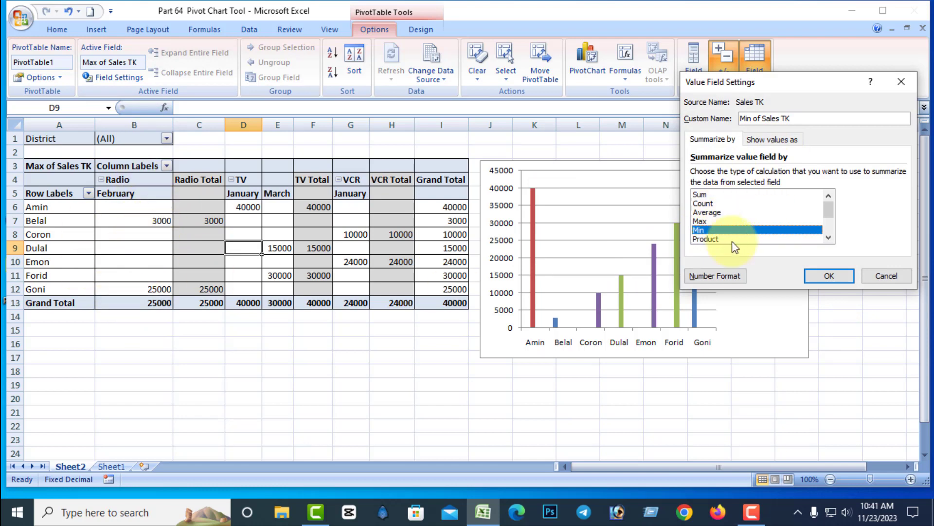
pyautogui.click(828, 276)
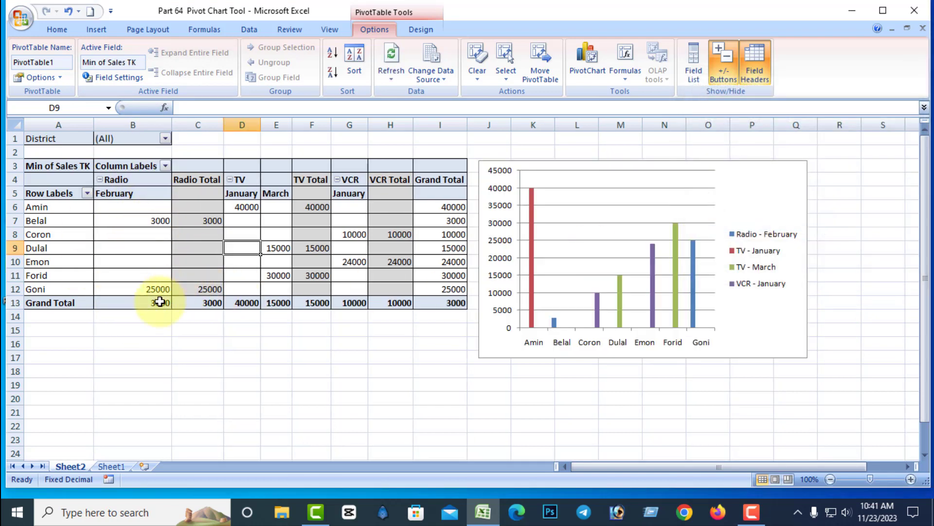
# Step: Set the summary calculation of the Sales TK value field back to Sum
pyautogui.click(113, 77)
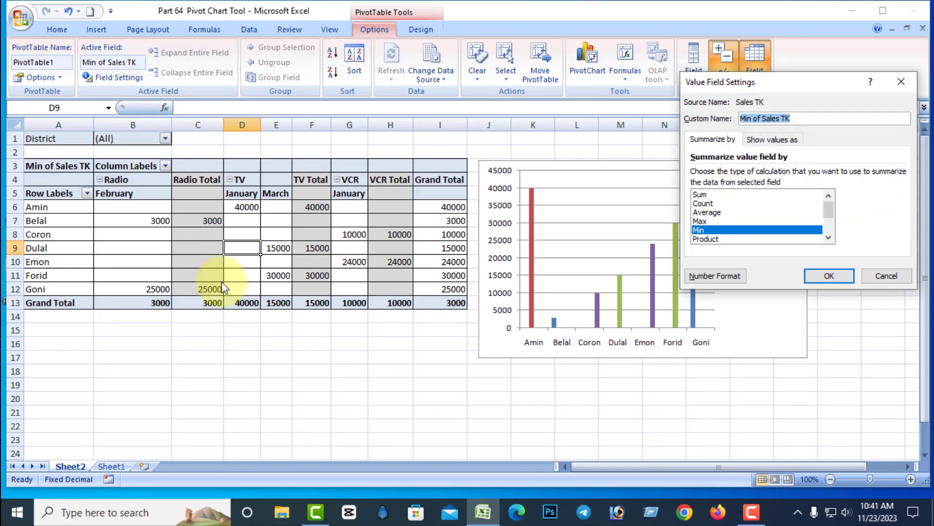
pyautogui.click(742, 194)
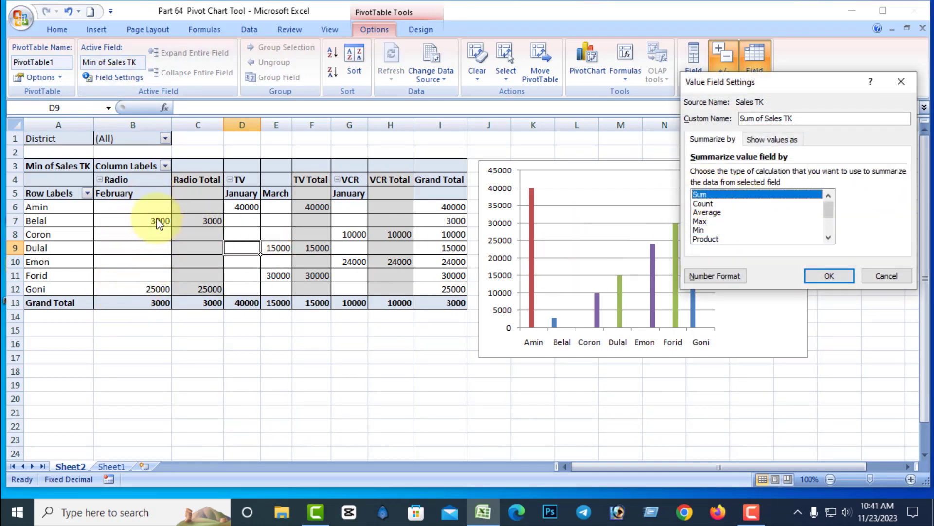
pyautogui.click(834, 276)
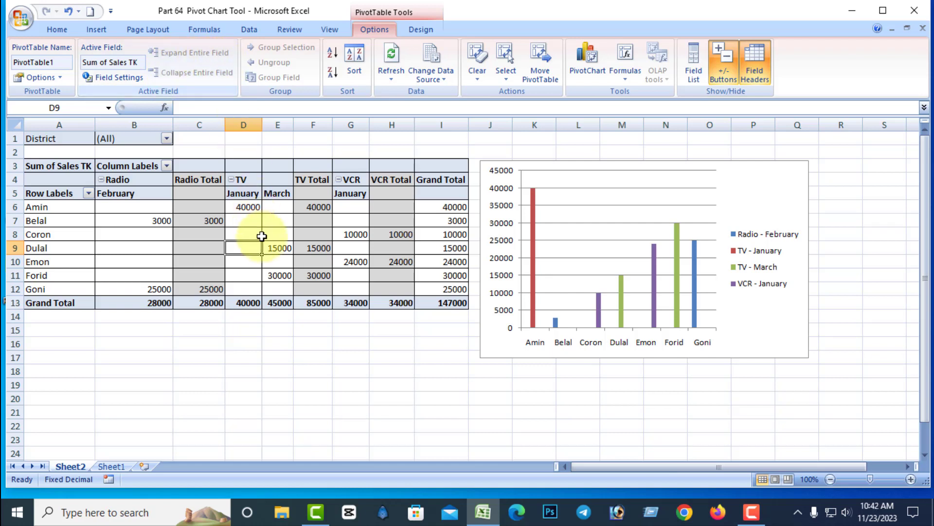
# Step: Collapse the Radio, TV and VCR items individually in the PivotTable's column labels
pyautogui.click(102, 179)
pyautogui.click(101, 178)
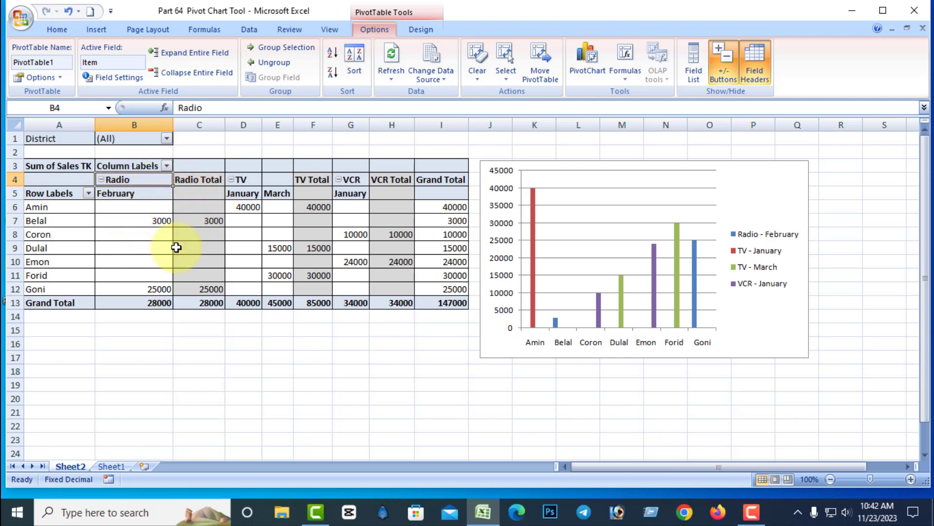
pyautogui.click(101, 179)
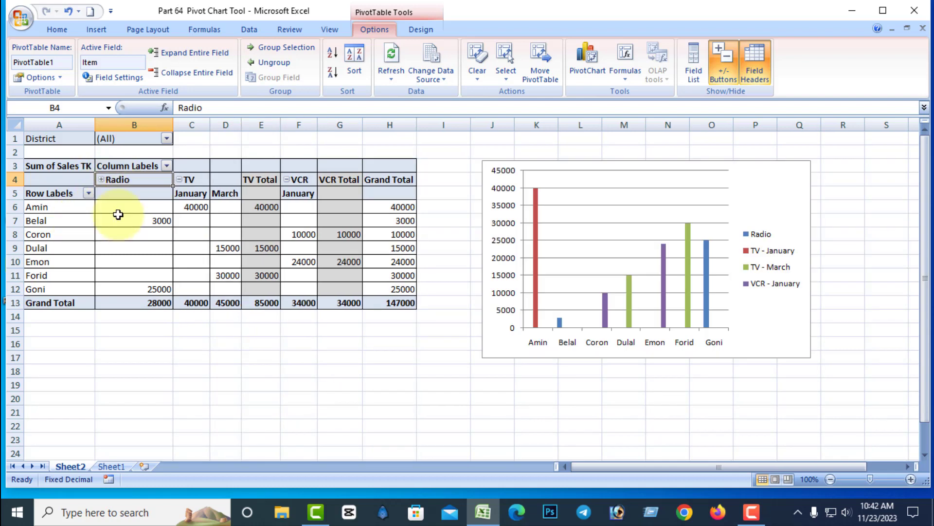
pyautogui.click(180, 179)
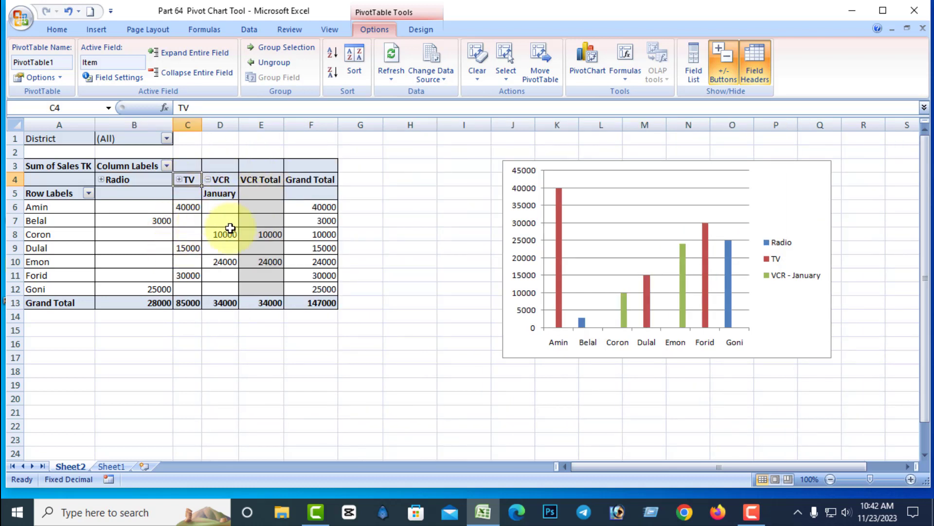
pyautogui.click(208, 180)
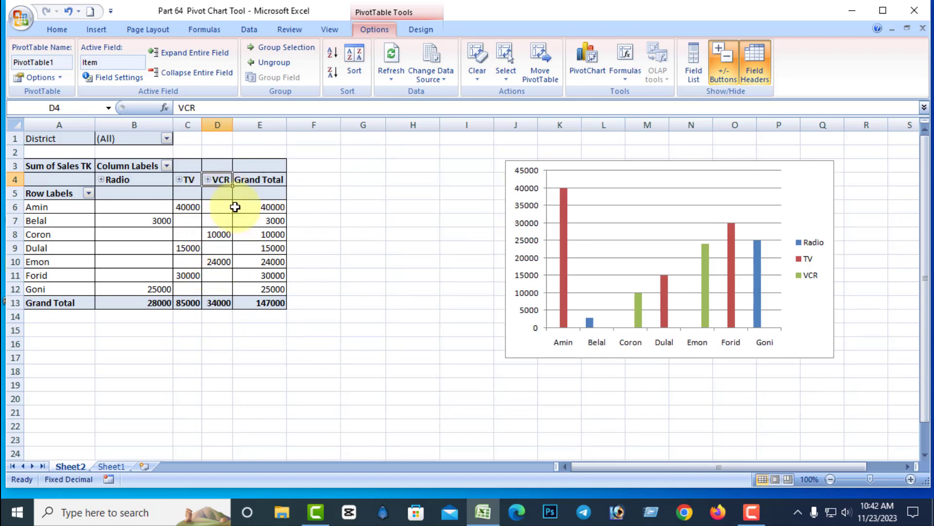
pyautogui.moveTo(224, 204)
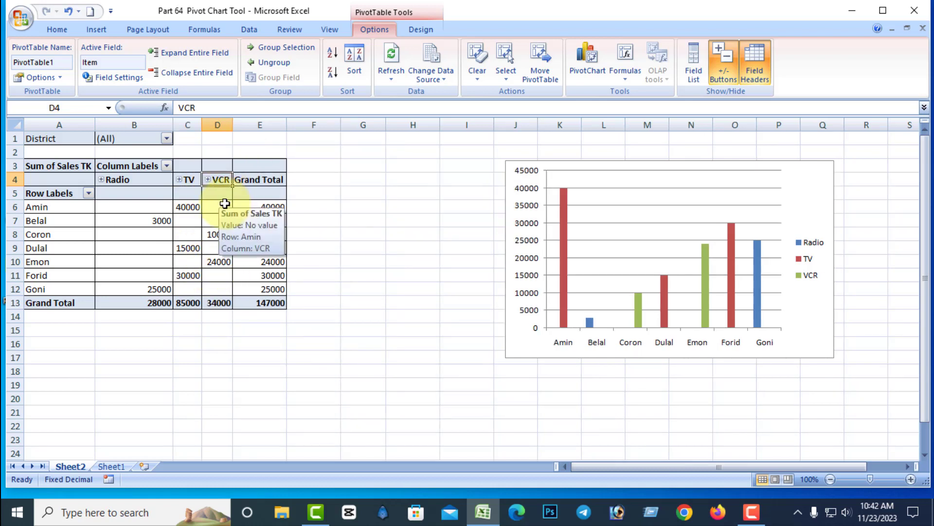
# Step: Expand the Radio, TV and VCR items individually to show their months in the PivotTable
pyautogui.click(101, 180)
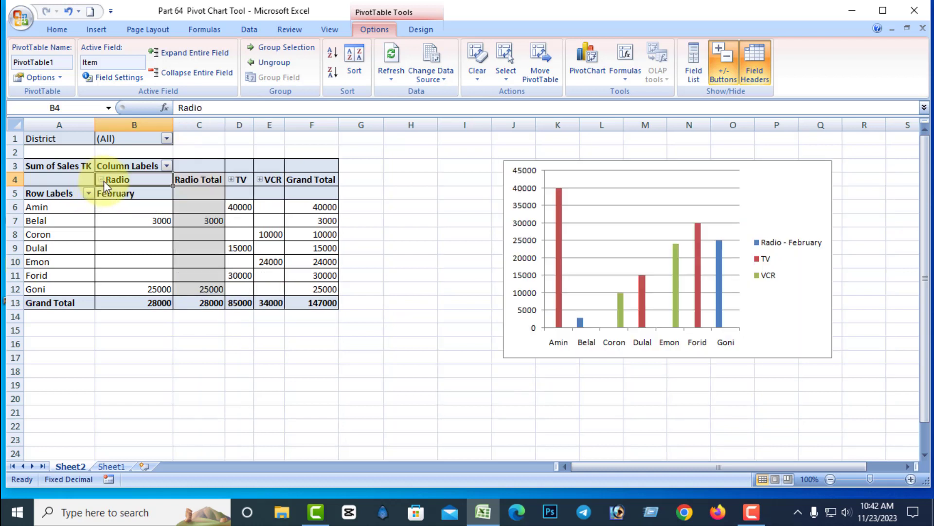
pyautogui.click(230, 179)
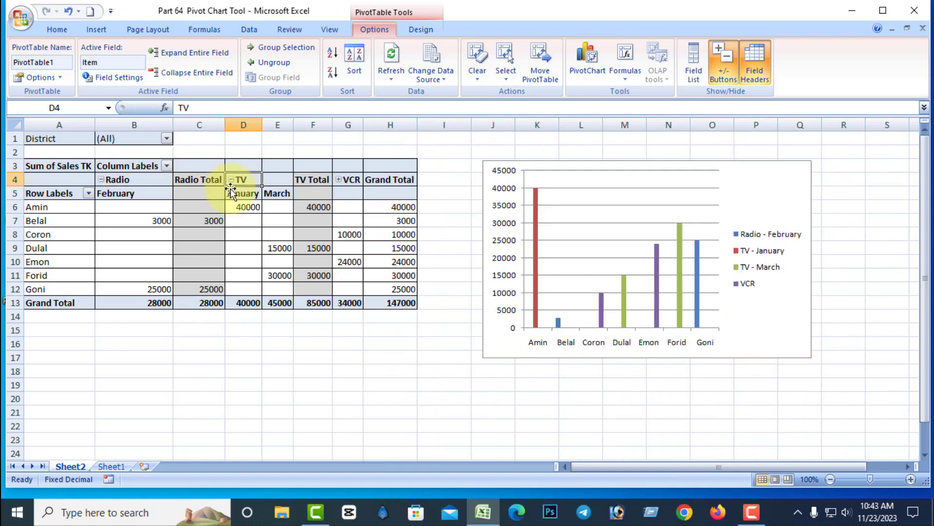
pyautogui.click(339, 179)
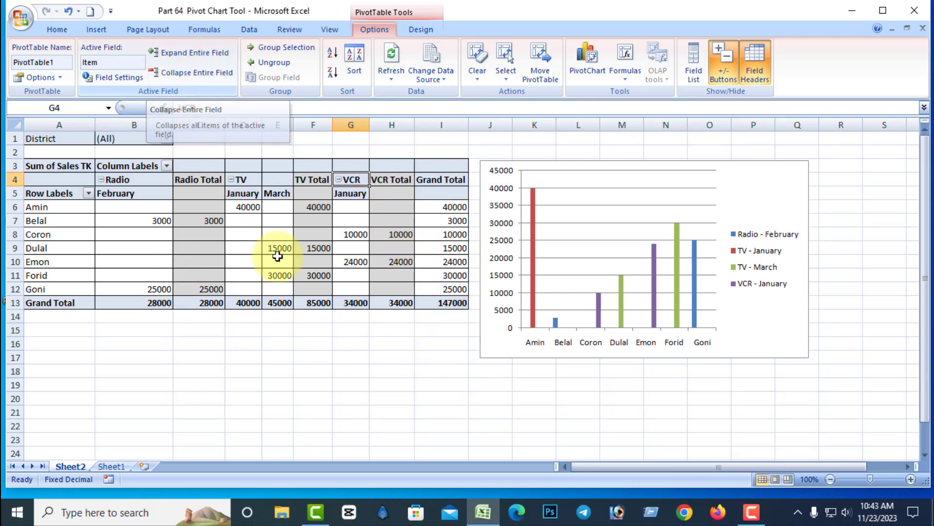
# Step: Collapse the entire Item field of the PivotTable, and expand the entire field again
pyautogui.click(189, 72)
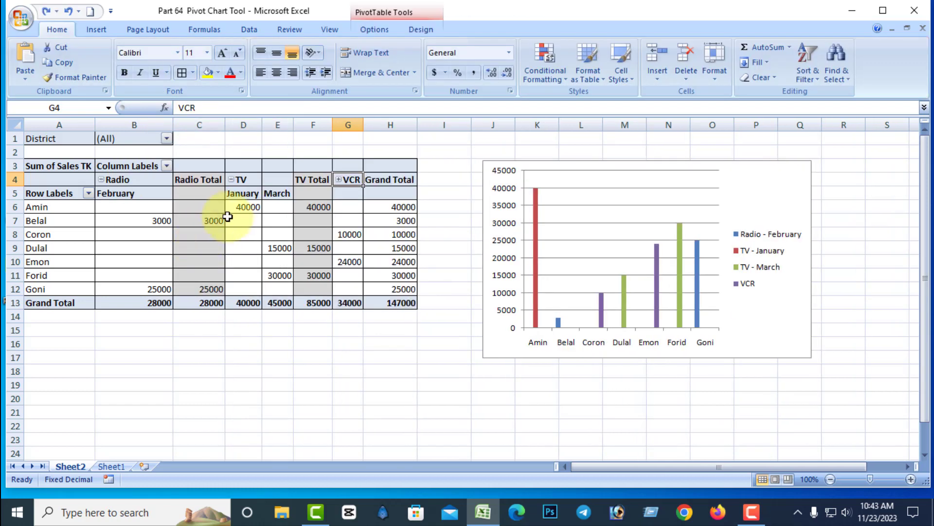
pyautogui.click(375, 32)
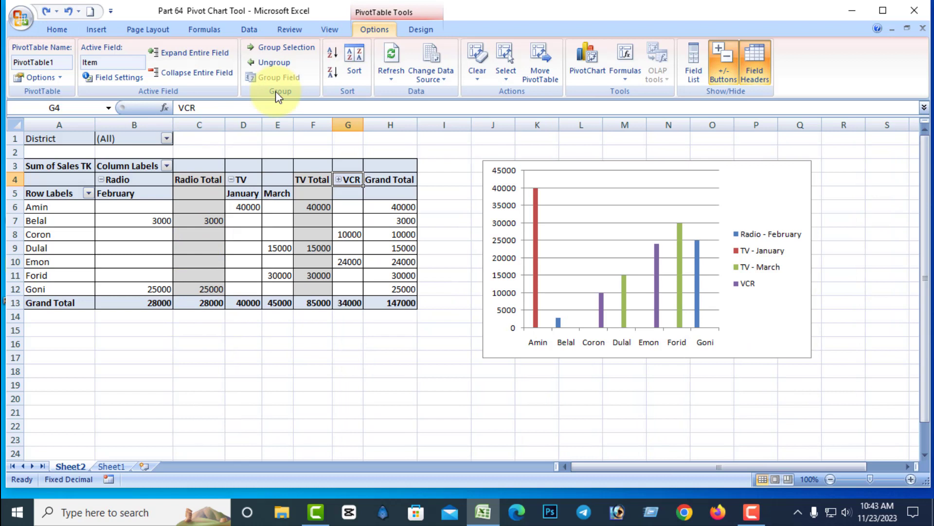
pyautogui.click(185, 53)
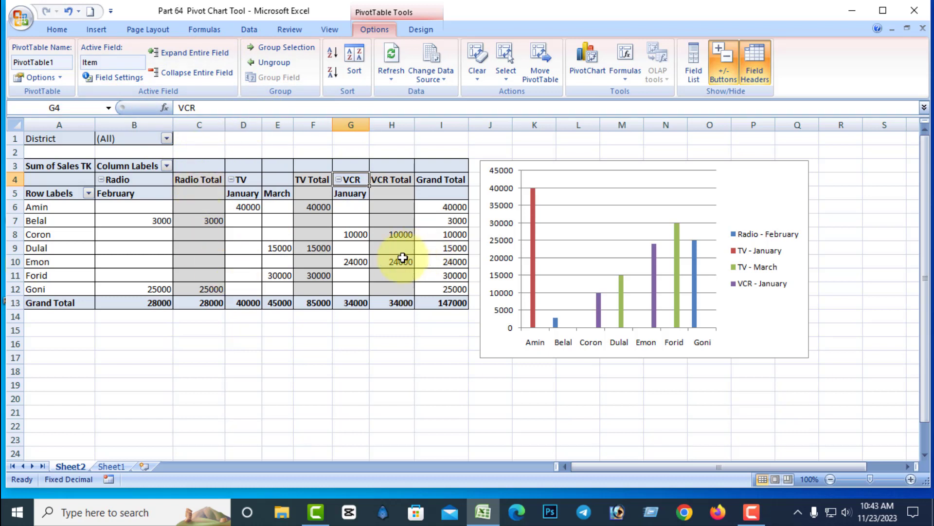
pyautogui.click(731, 190)
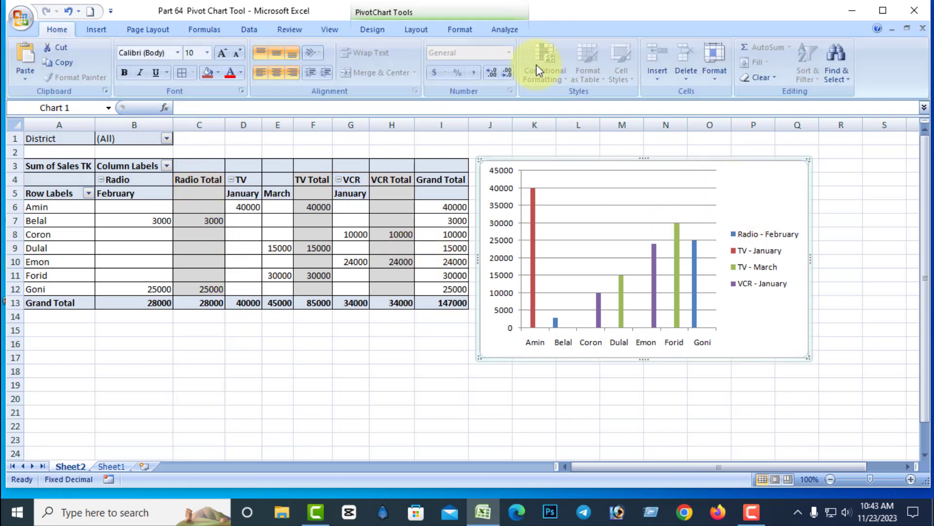
pyautogui.click(511, 32)
pyautogui.click(181, 74)
pyautogui.click(90, 436)
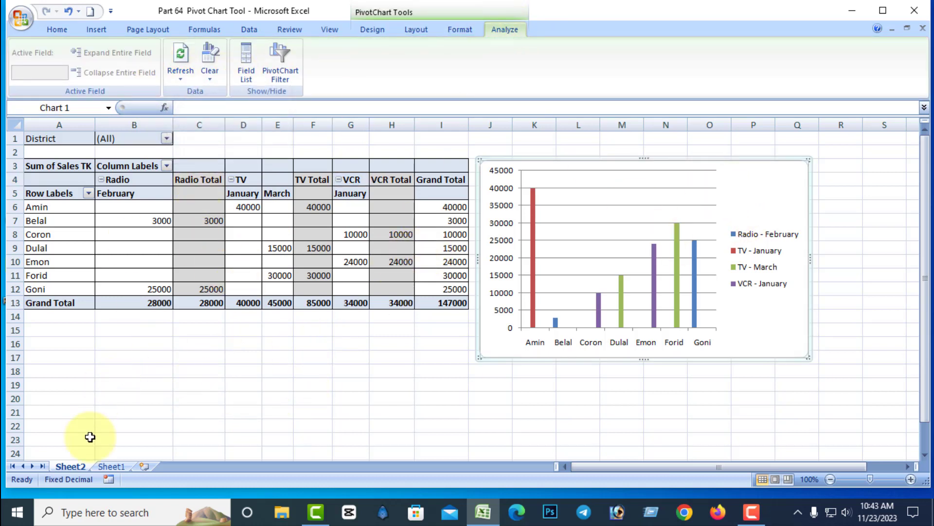
# Step: Change the Sales TK value in cell D5 of Sheet1 to 60000 and return to Sheet2
pyautogui.click(115, 466)
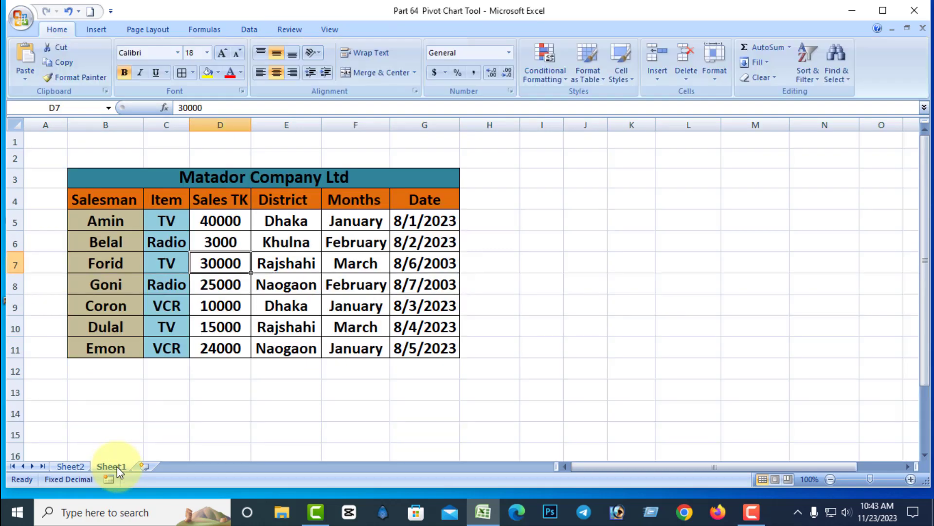
pyautogui.doubleClick(217, 221)
pyautogui.moveTo(217, 223); pyautogui.dragTo(210, 222)
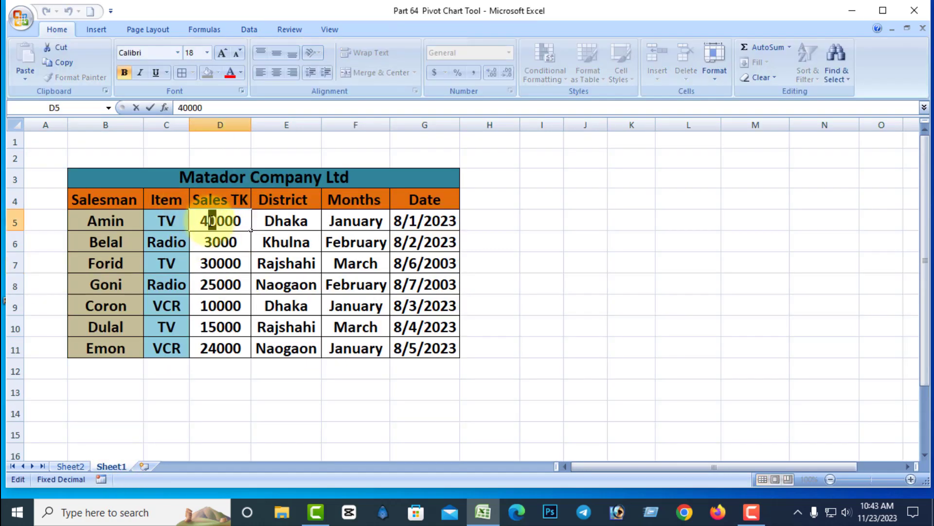
pyautogui.write('6')
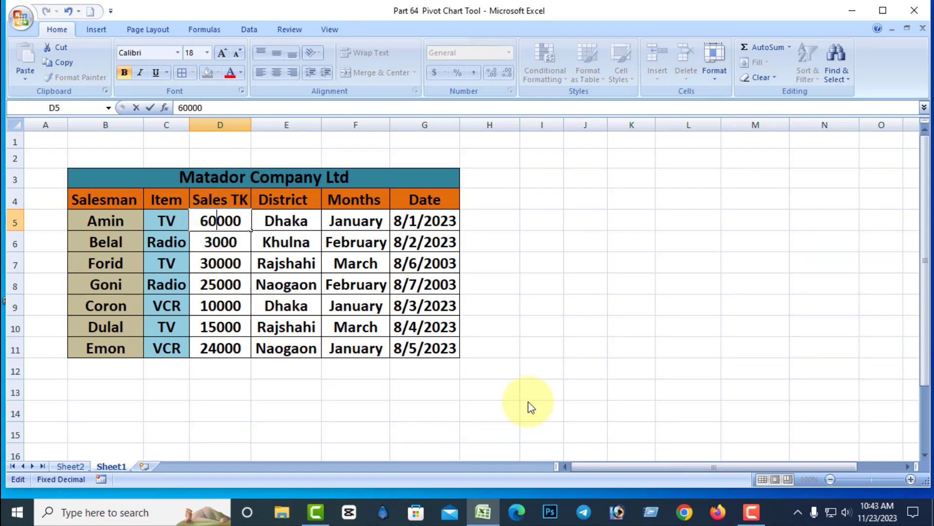
pyautogui.click(73, 467)
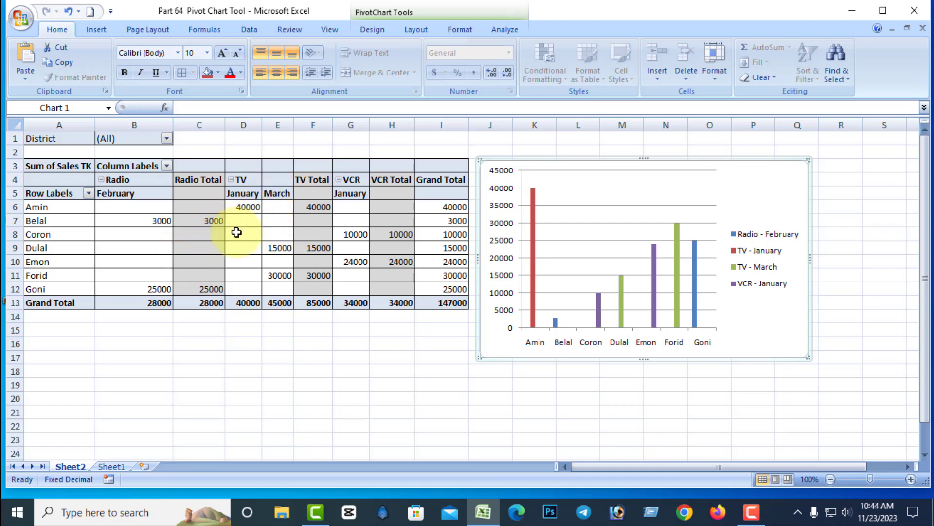
# Step: Refresh the PivotChart on Sheet2 so it takes in the edited source value
pyautogui.click(622, 202)
pyautogui.click(504, 29)
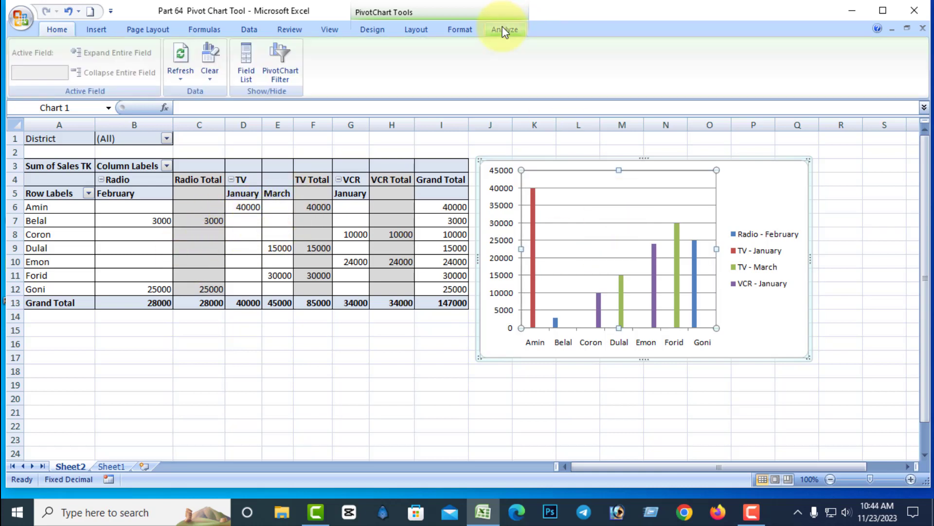
pyautogui.click(183, 77)
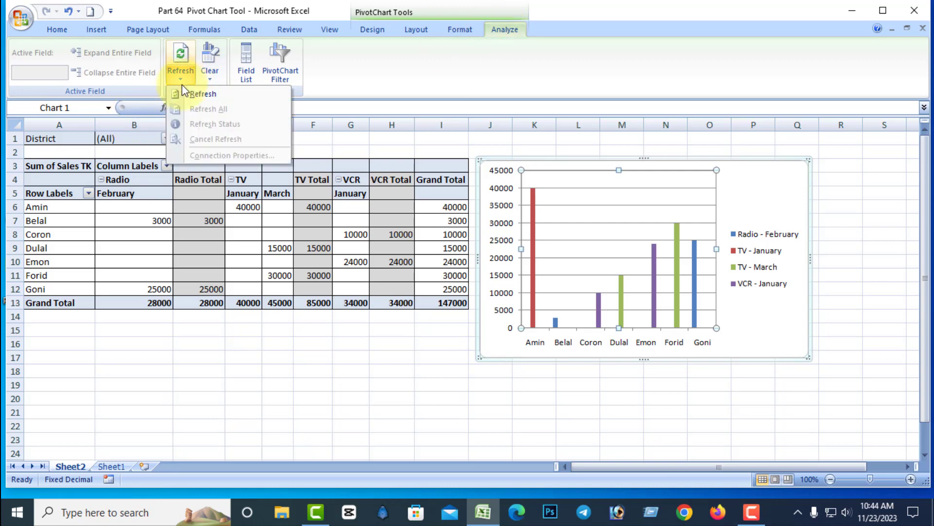
pyautogui.click(203, 95)
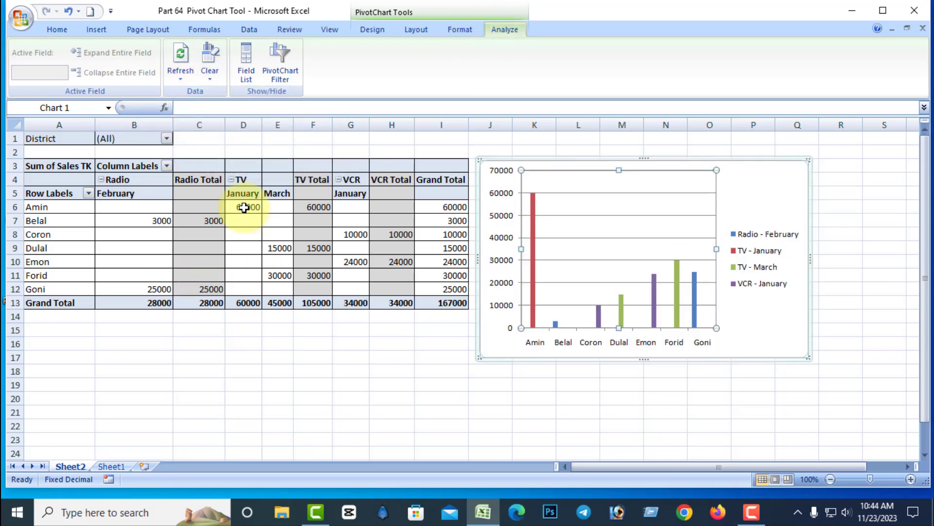
pyautogui.moveTo(245, 210)
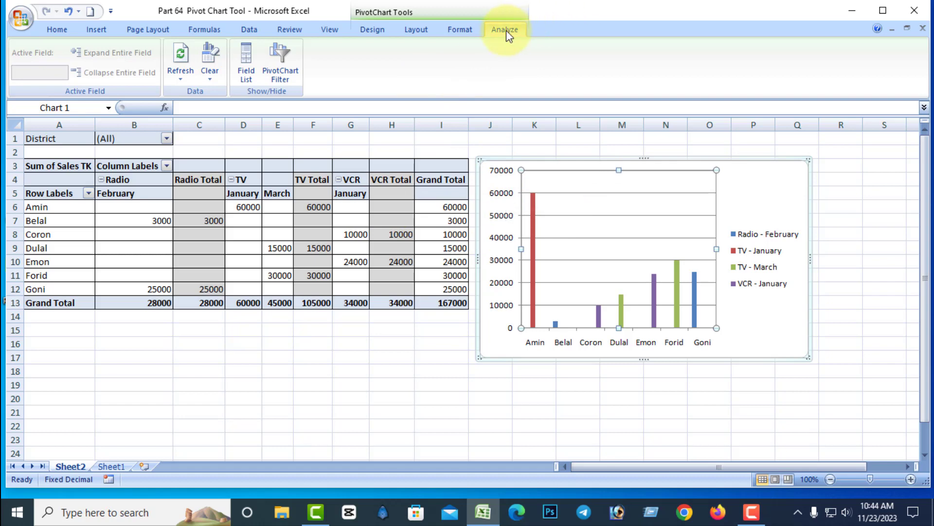
# Step: Set the Sales TK value in cell D5 of Sheet1 back to 40000 and return to Sheet2
pyautogui.click(111, 466)
pyautogui.doubleClick(212, 221)
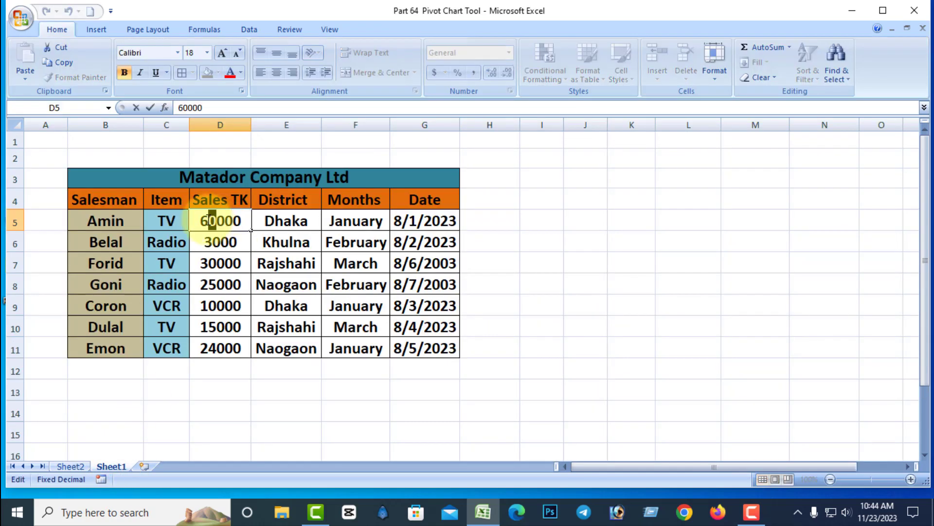
pyautogui.moveTo(212, 220); pyautogui.dragTo(204, 219)
pyautogui.write('4')
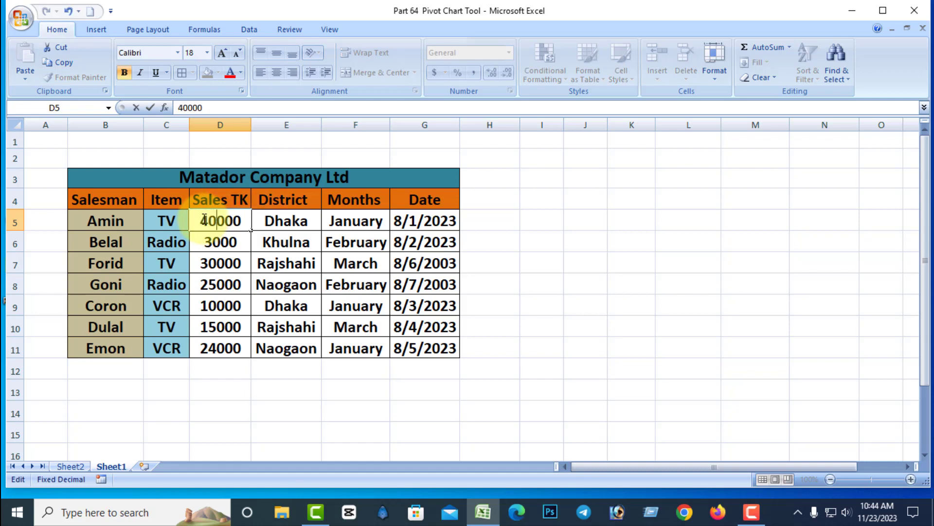
pyautogui.write('0')
pyautogui.click(69, 466)
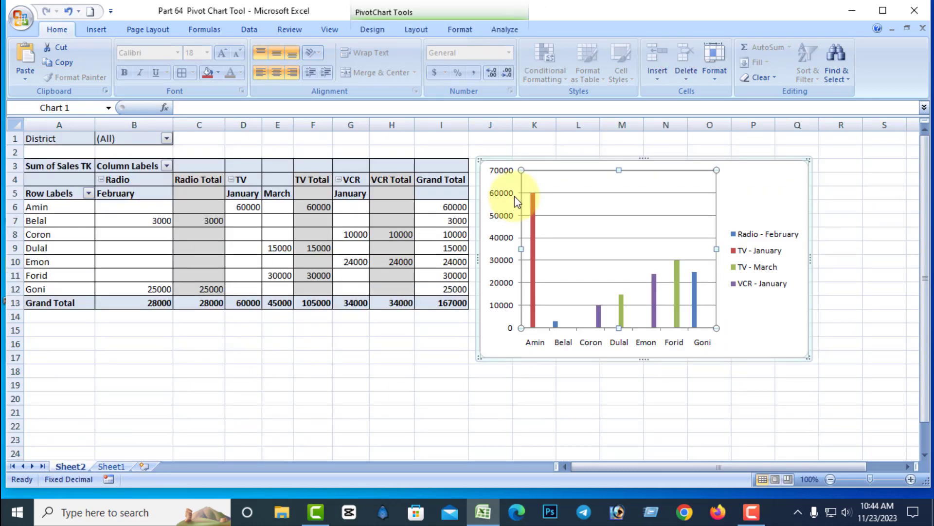
# Step: Refresh the PivotChart data again from the restored Sheet1 source table
pyautogui.click(494, 31)
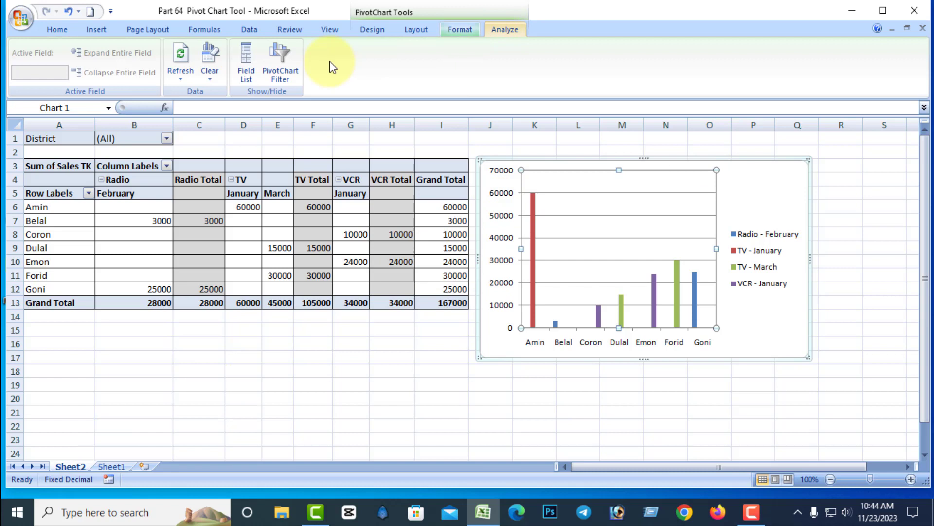
pyautogui.click(182, 80)
pyautogui.click(200, 94)
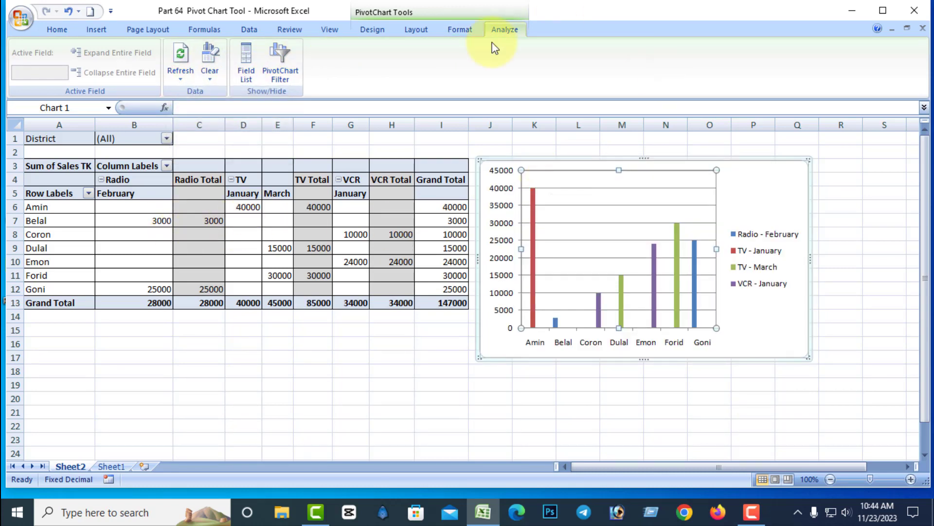
# Step: Clear everything from the PivotChart and its PivotTable, and undo the clearing
pyautogui.click(744, 198)
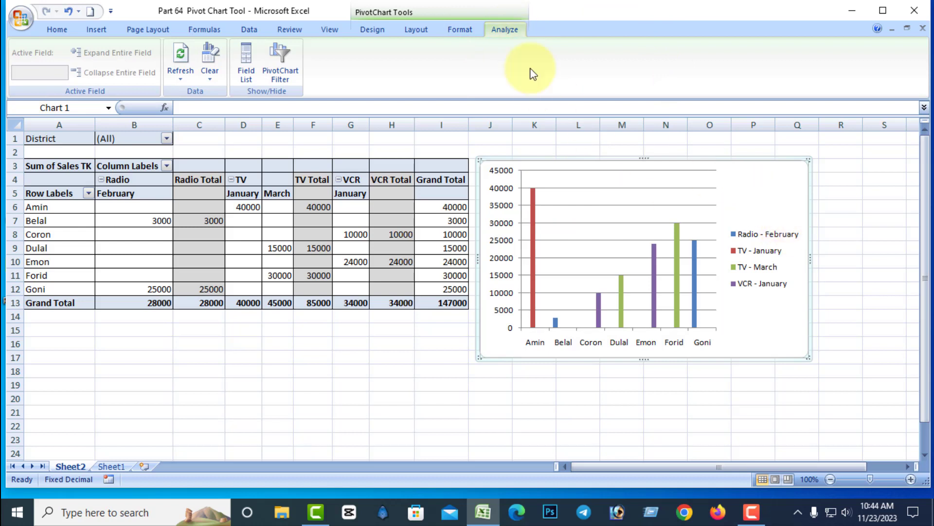
pyautogui.click(183, 78)
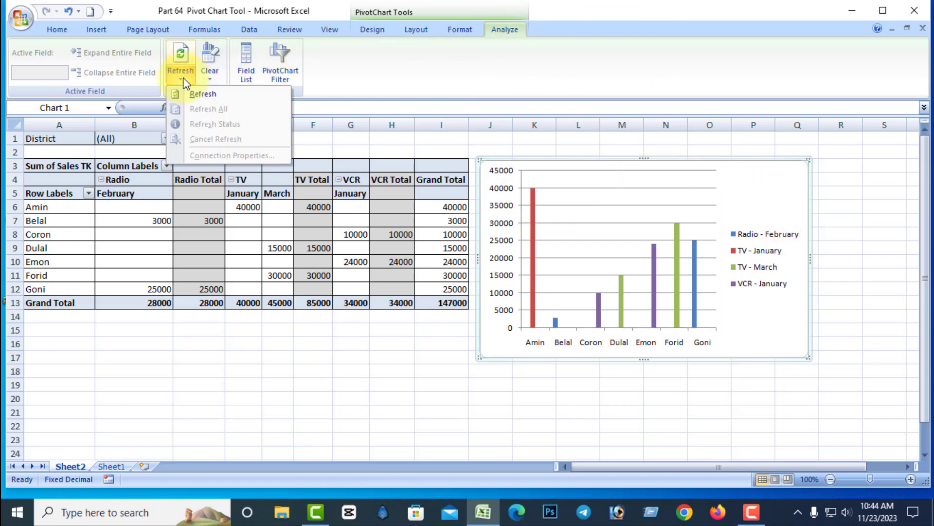
pyautogui.click(221, 78)
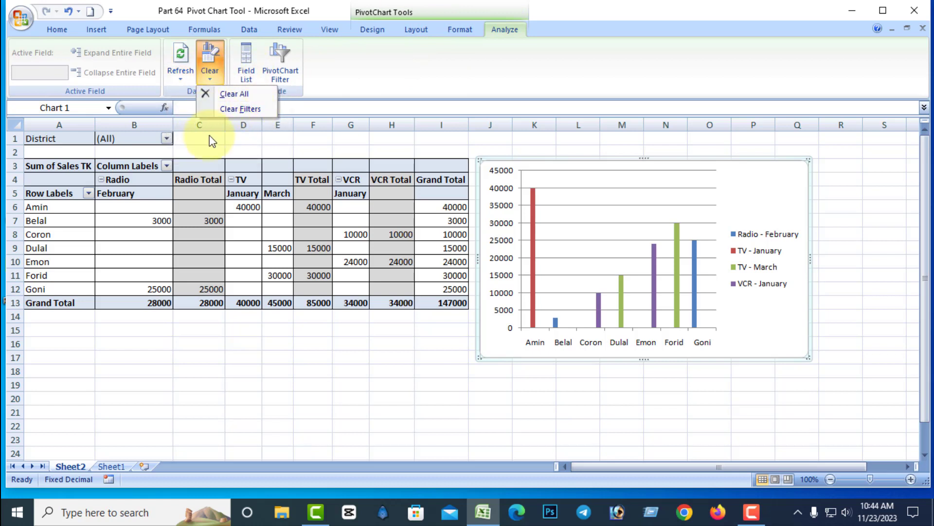
pyautogui.click(242, 99)
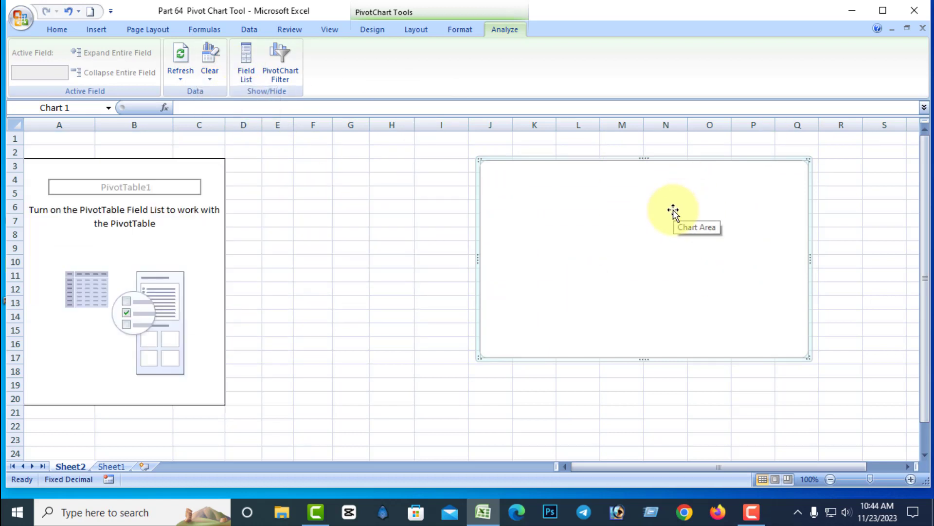
pyautogui.hotkey('ctrl', 'z')
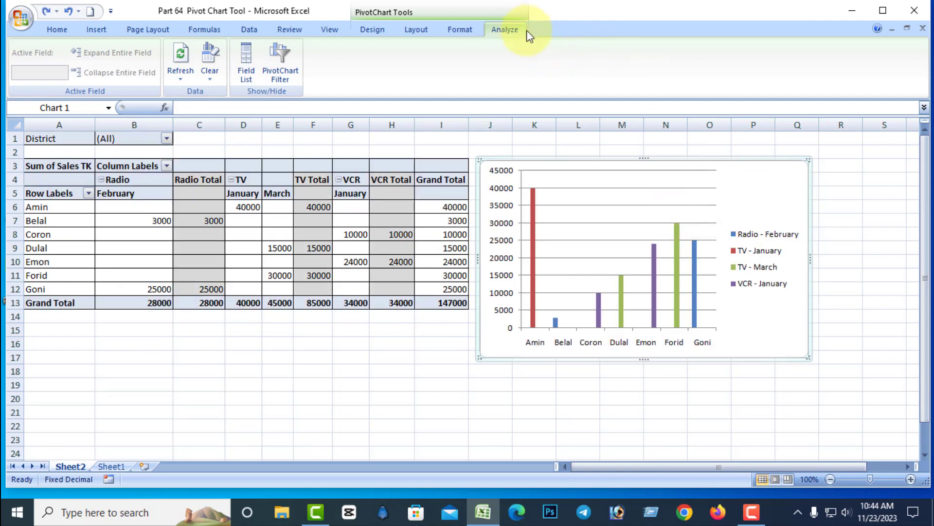
# Step: Filter the PivotTable's District report filter to multiple items: Dhaka, Khulna and Naogaon
pyautogui.click(212, 79)
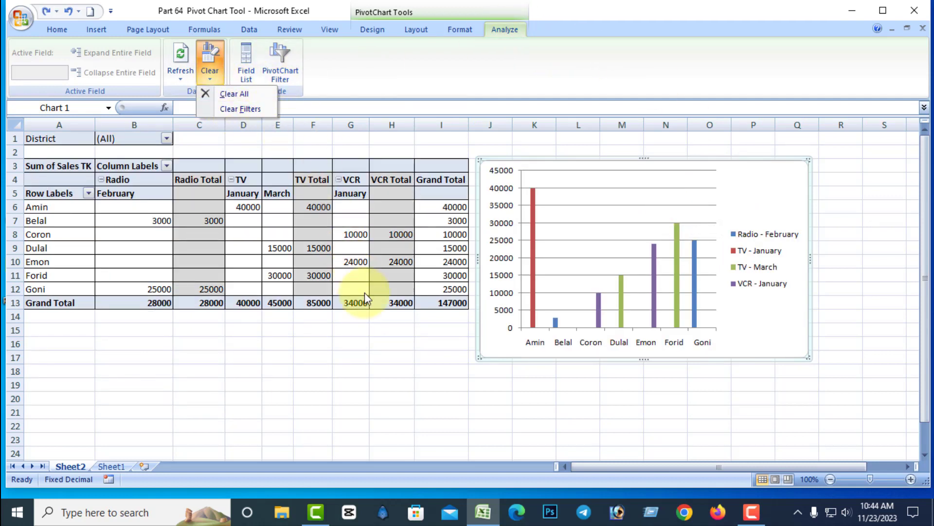
pyautogui.click(390, 331)
pyautogui.click(261, 164)
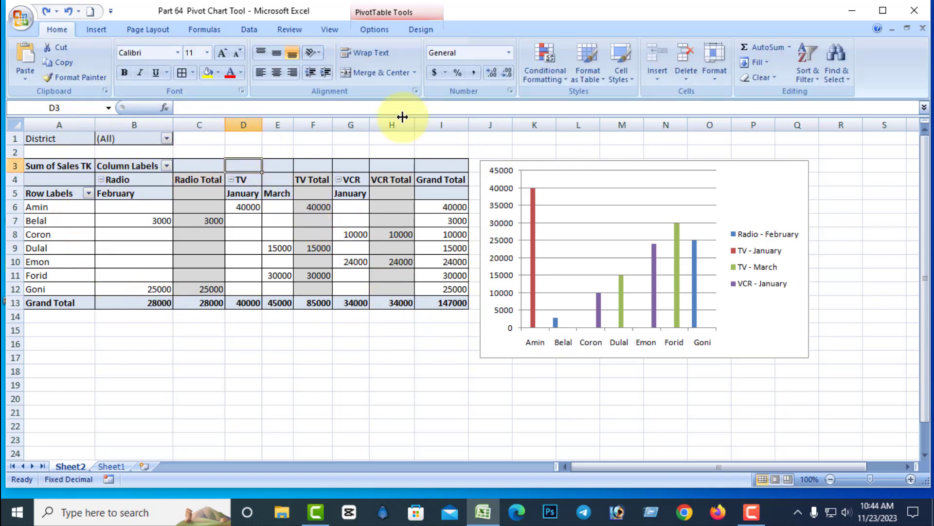
pyautogui.click(167, 139)
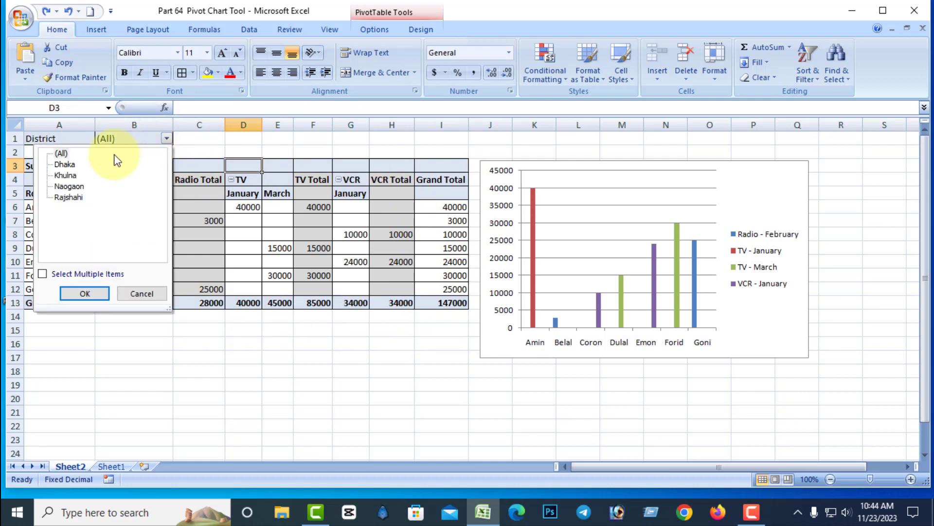
pyautogui.click(42, 274)
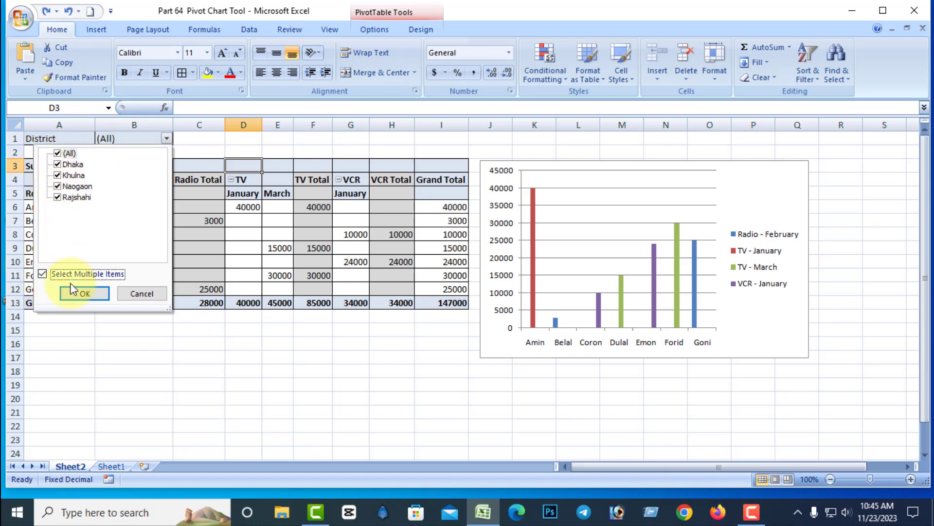
pyautogui.click(58, 154)
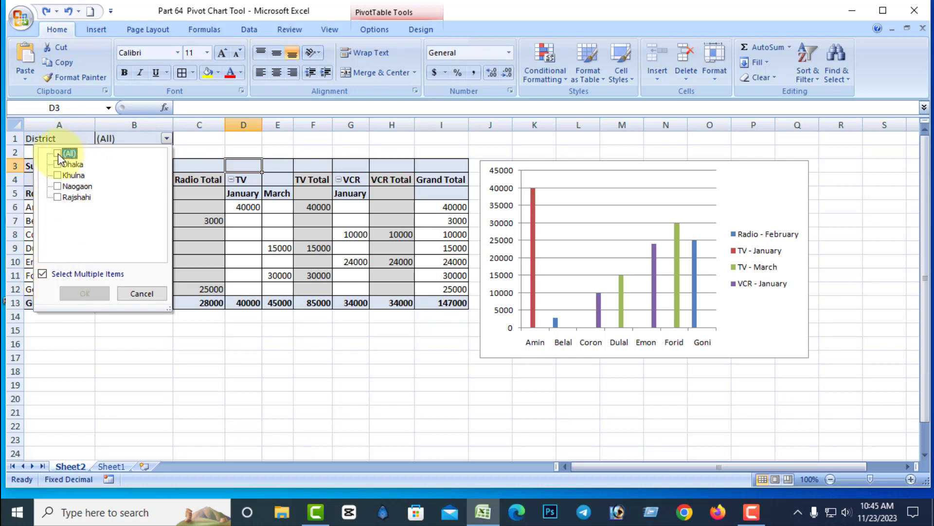
pyautogui.click(58, 164)
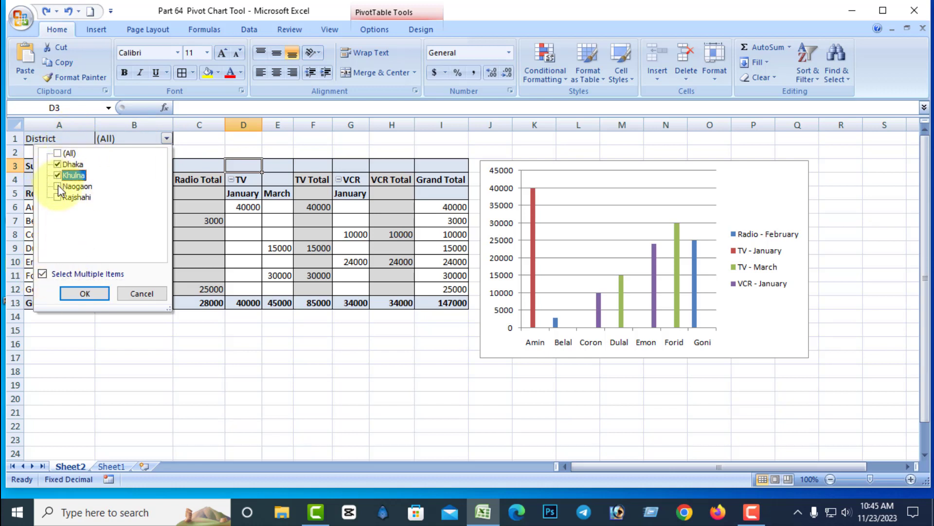
pyautogui.click(57, 187)
pyautogui.click(89, 293)
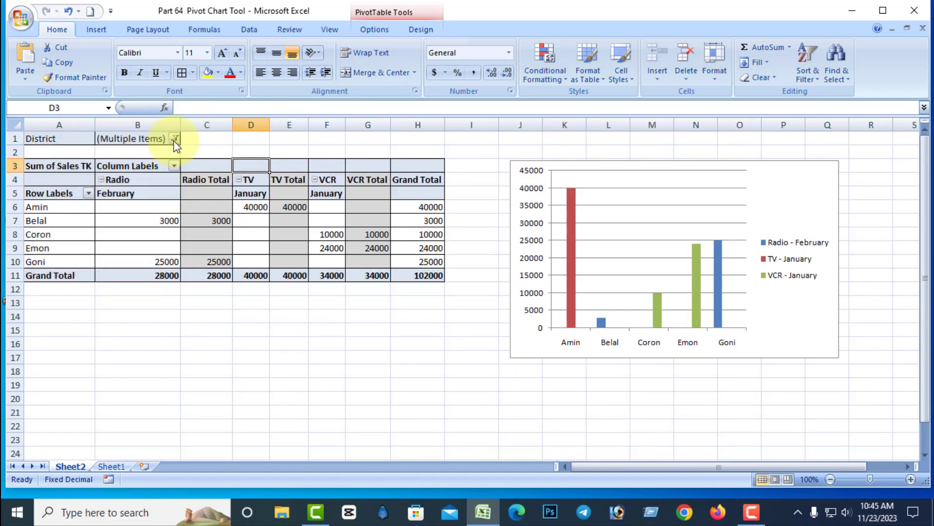
# Step: Clear all filters from the PivotChart
pyautogui.click(788, 188)
pyautogui.click(504, 32)
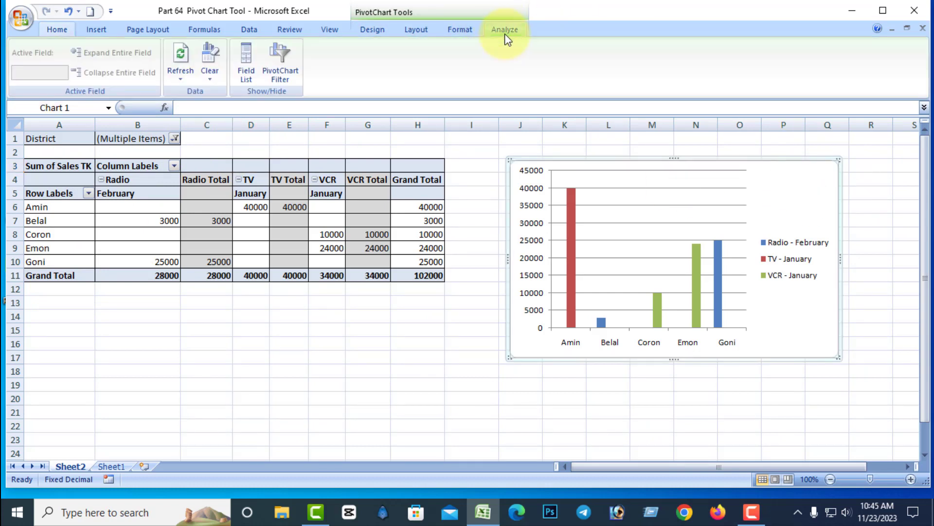
pyautogui.click(214, 80)
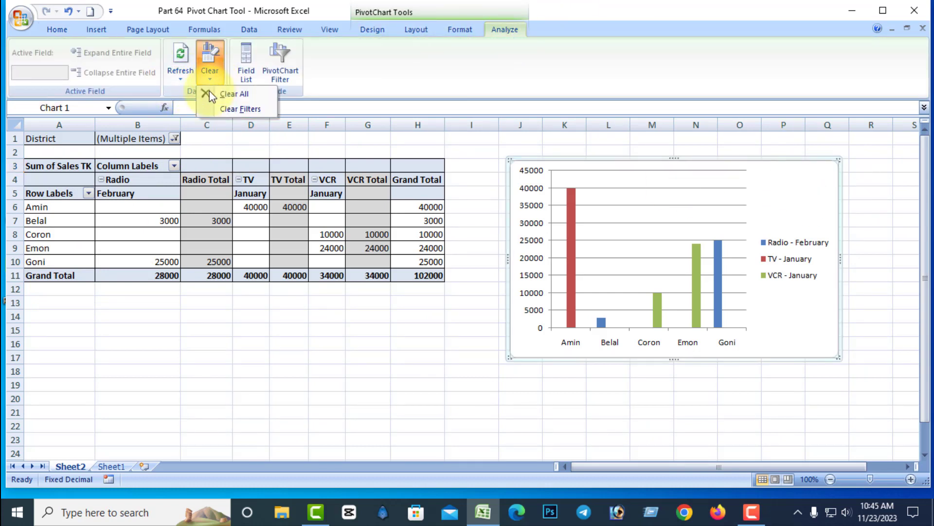
pyautogui.click(238, 107)
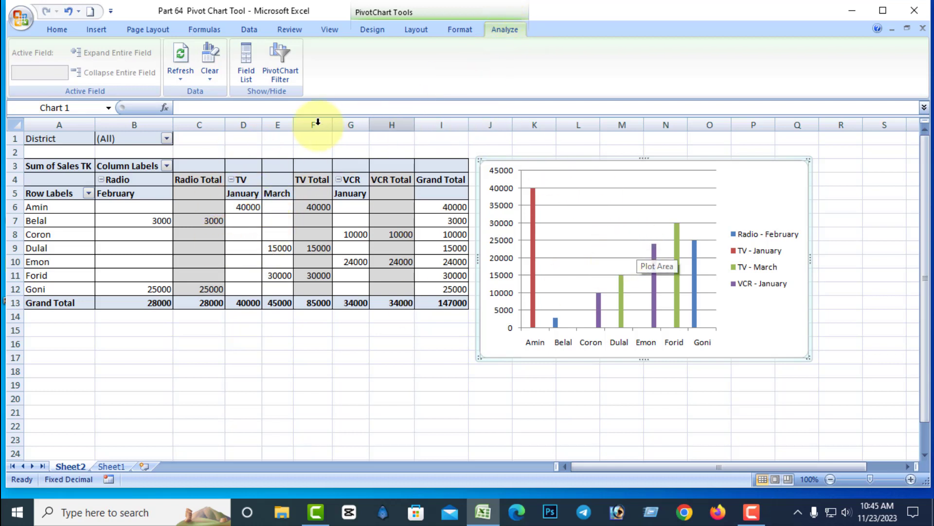
# Step: Show and hide the PivotTable Field List, and show and hide the PivotChart Filter Pane
pyautogui.click(249, 76)
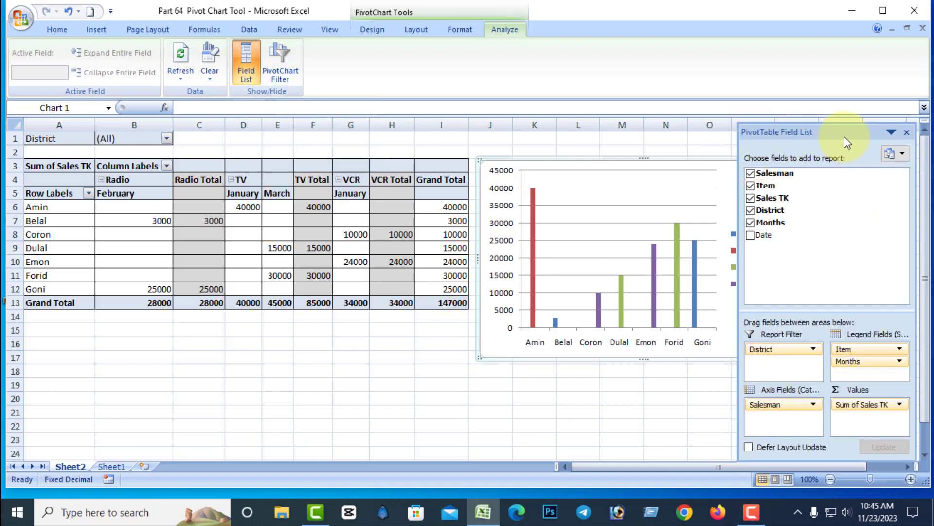
pyautogui.click(249, 75)
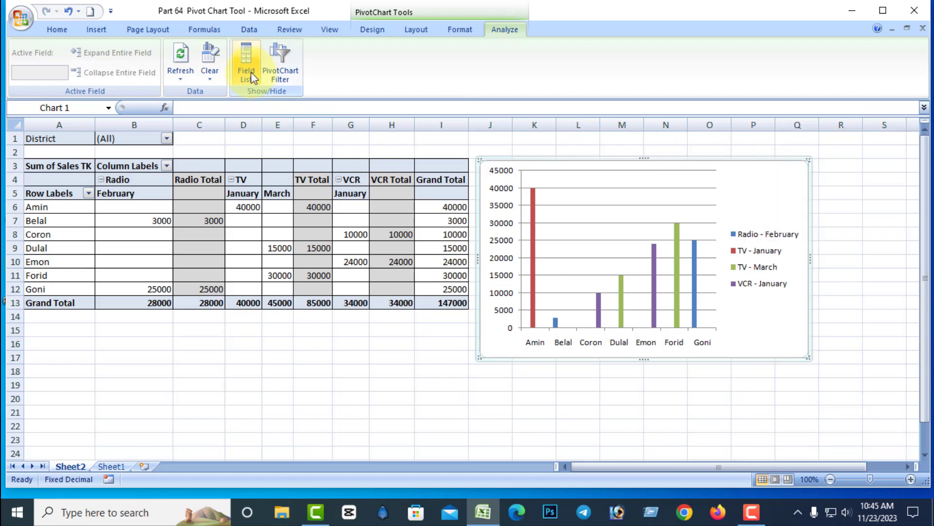
pyautogui.click(287, 73)
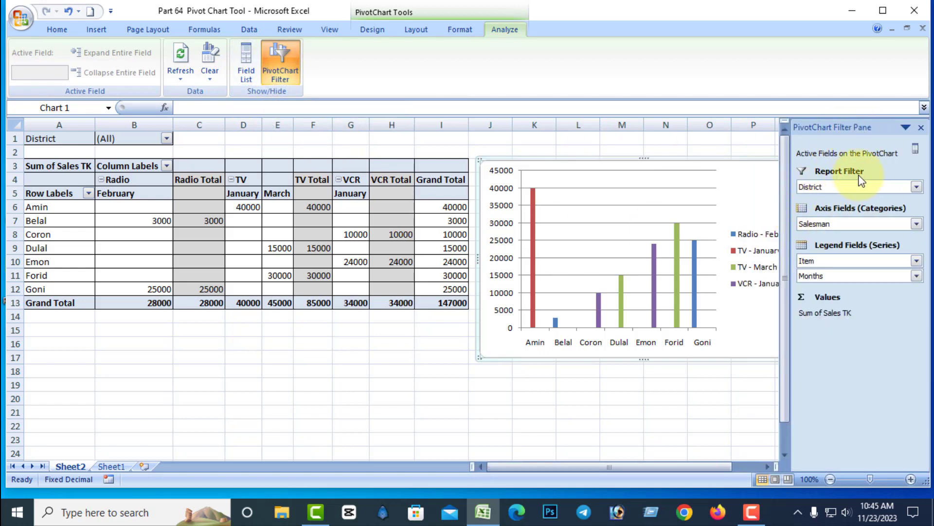
pyautogui.click(285, 75)
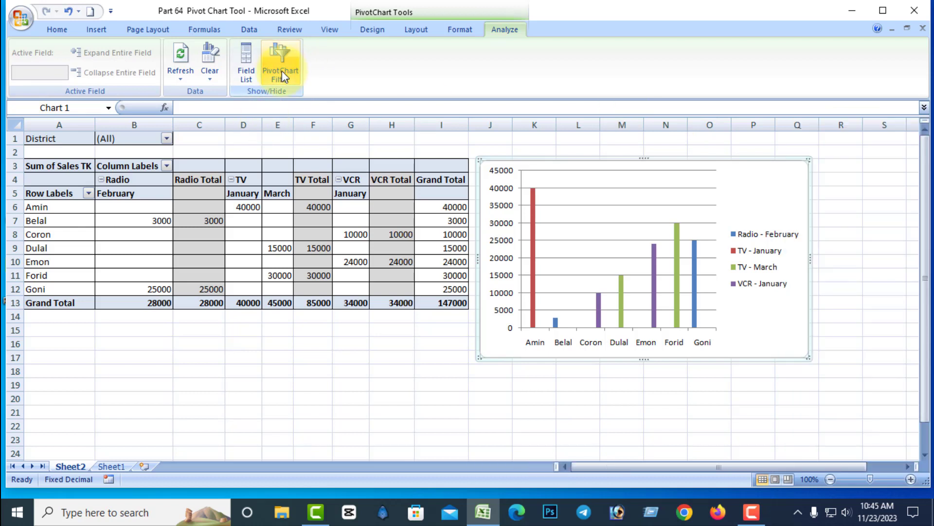